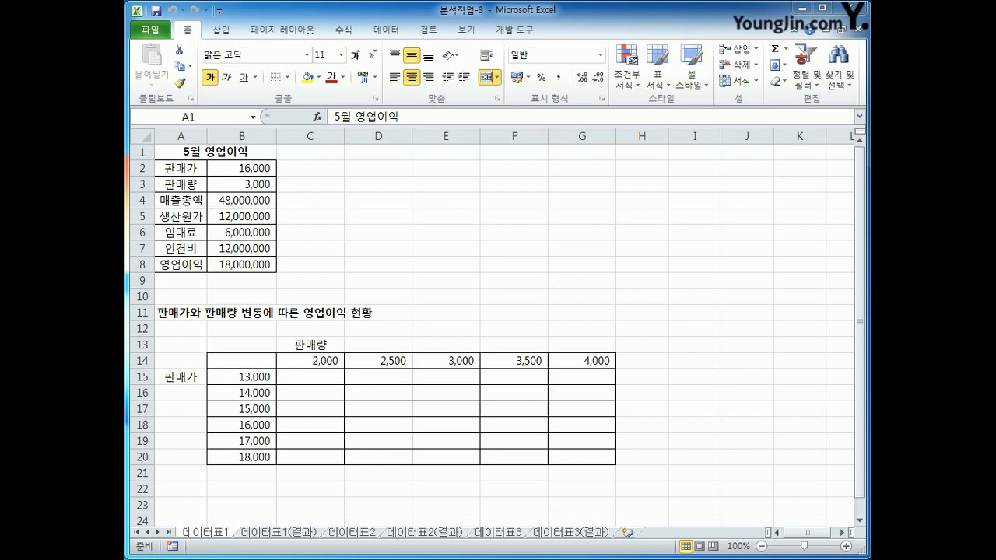
Step: Examine the blank table on 데이터표1, then the input values and formulas in B2:B8 on the 데이터표1(결과) sheet
click(252, 377)
drag(250, 358, 571, 459)
click(240, 365)
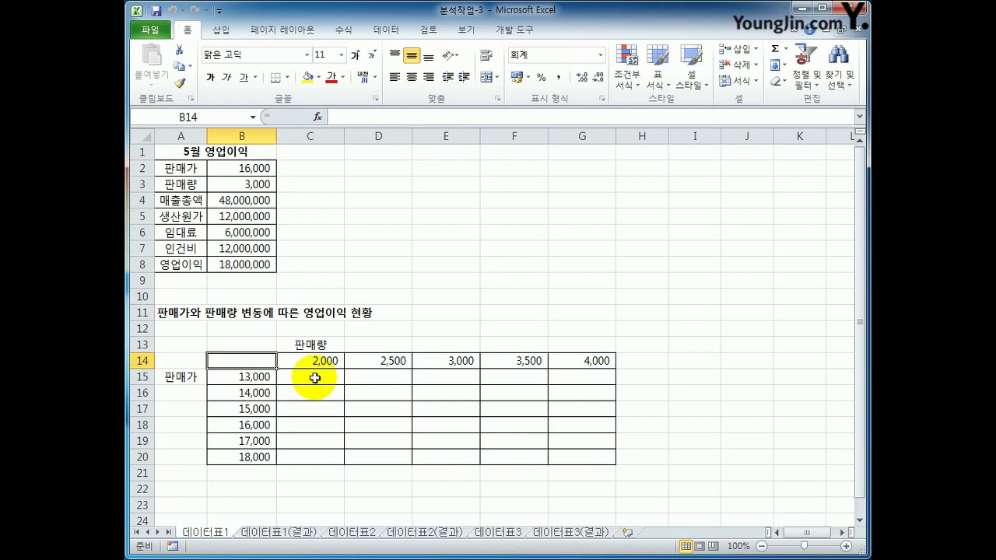
click(274, 537)
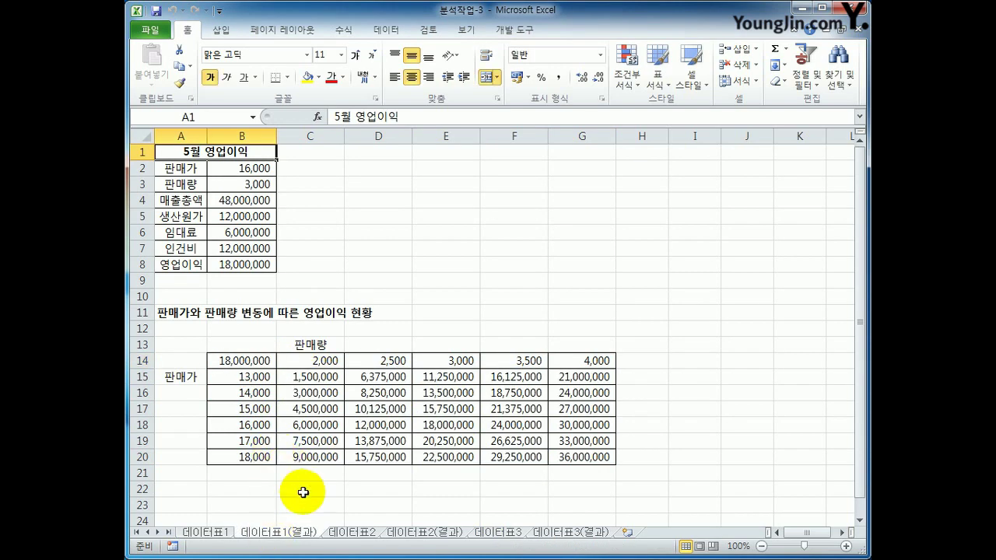
click(239, 168)
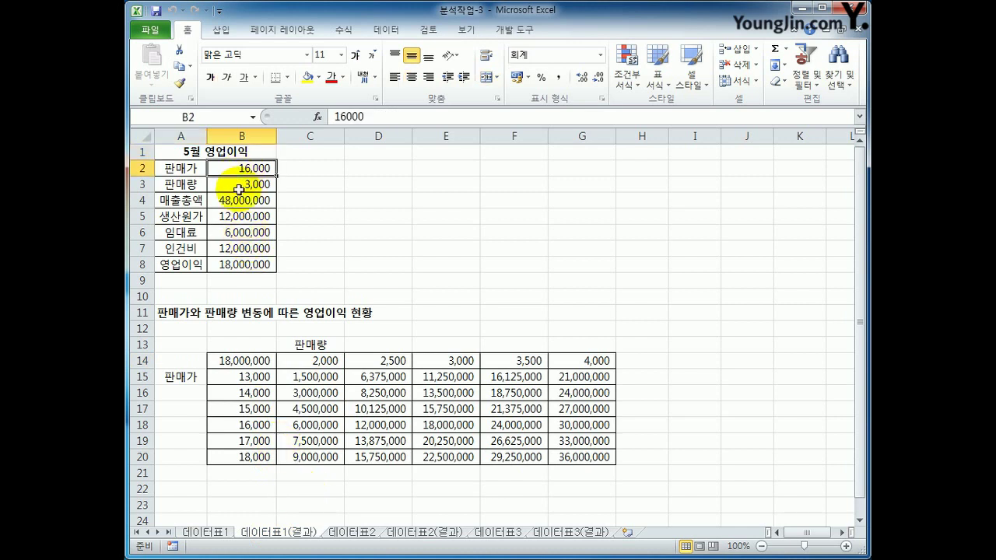
click(239, 187)
click(239, 201)
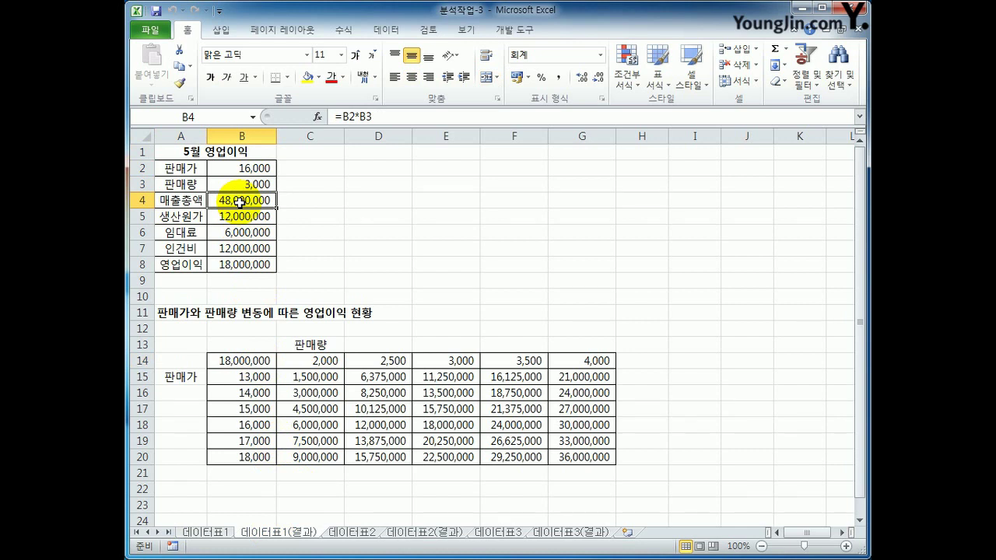
click(235, 218)
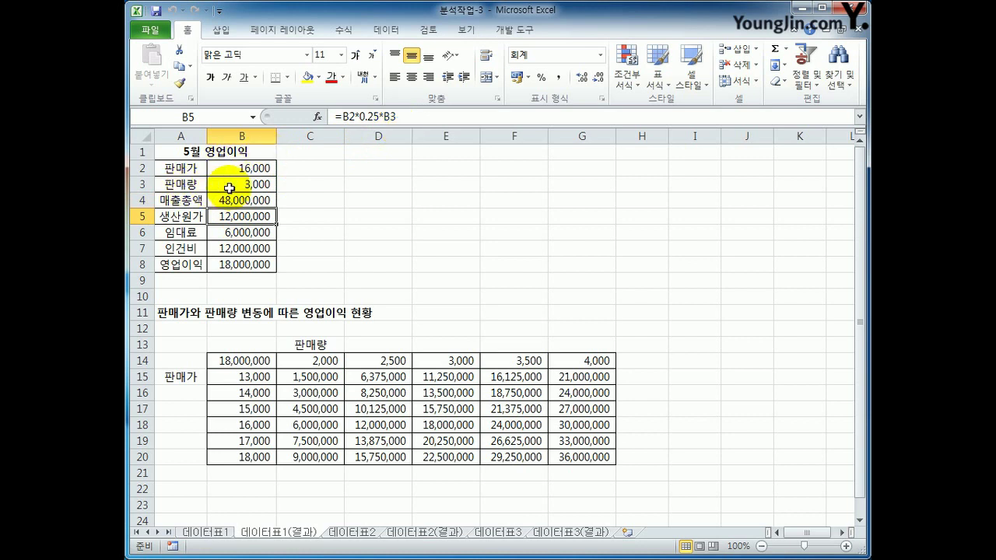
click(250, 235)
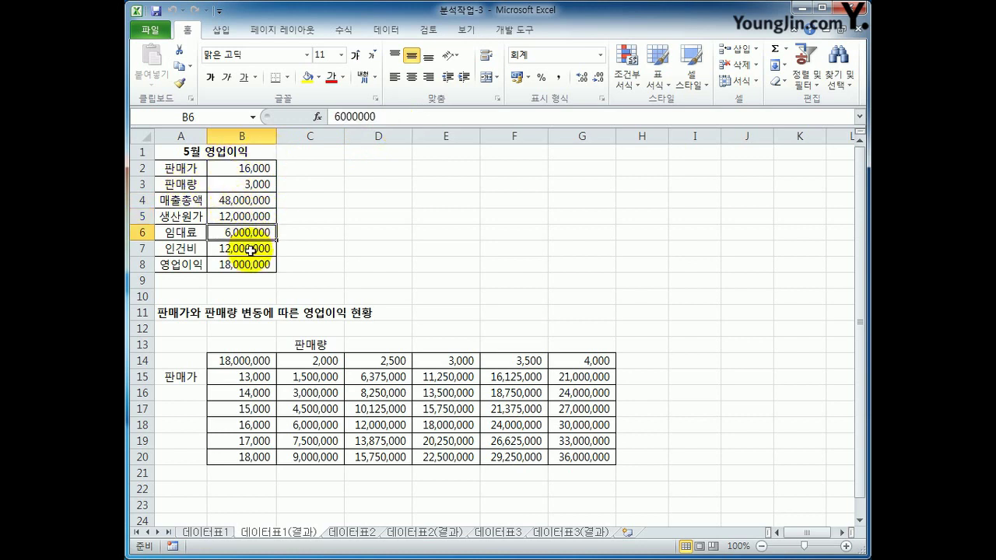
click(250, 247)
click(247, 265)
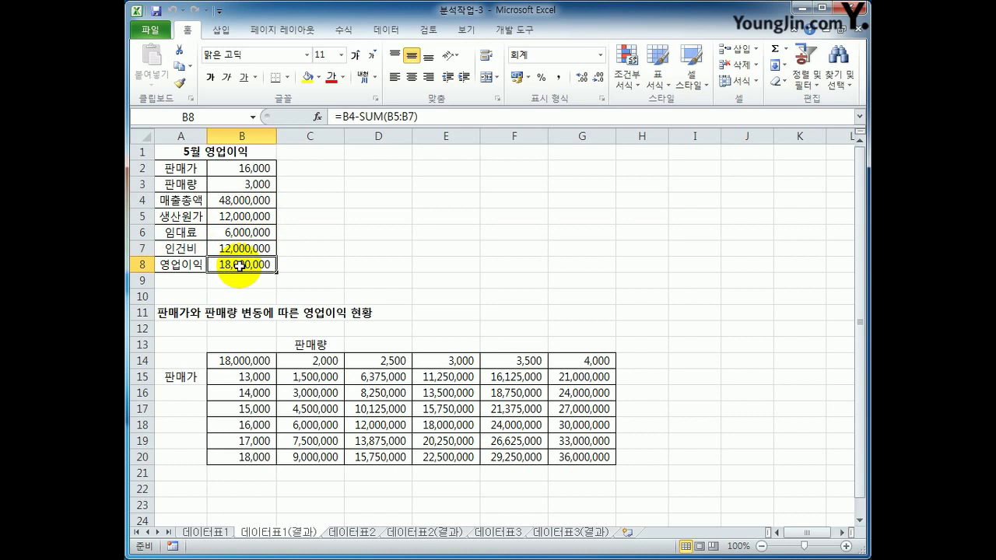
Step: Examine how the finished table's formula, 판매량 row, 판매가 column and results relate to the source cells, and return to the 데이터표1 sheet
click(239, 360)
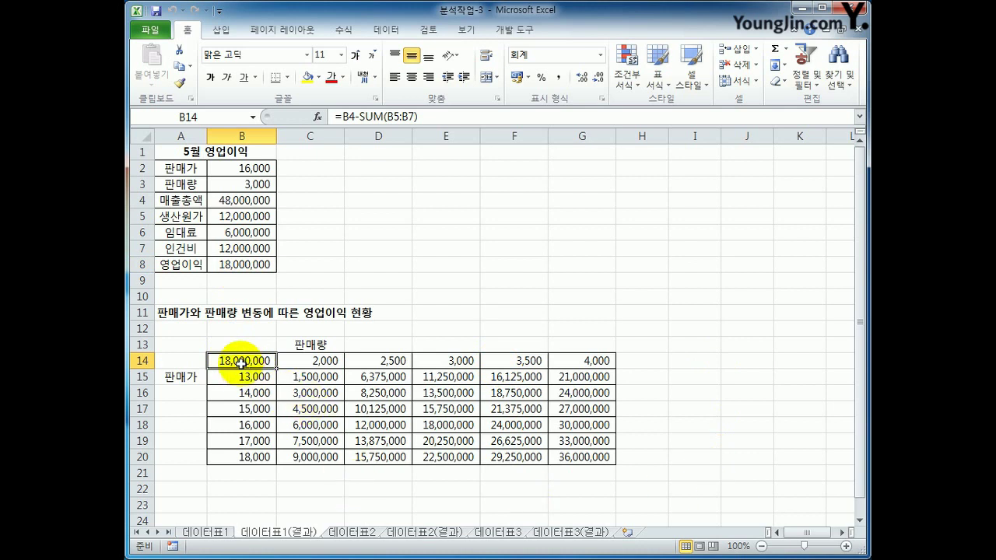
click(262, 184)
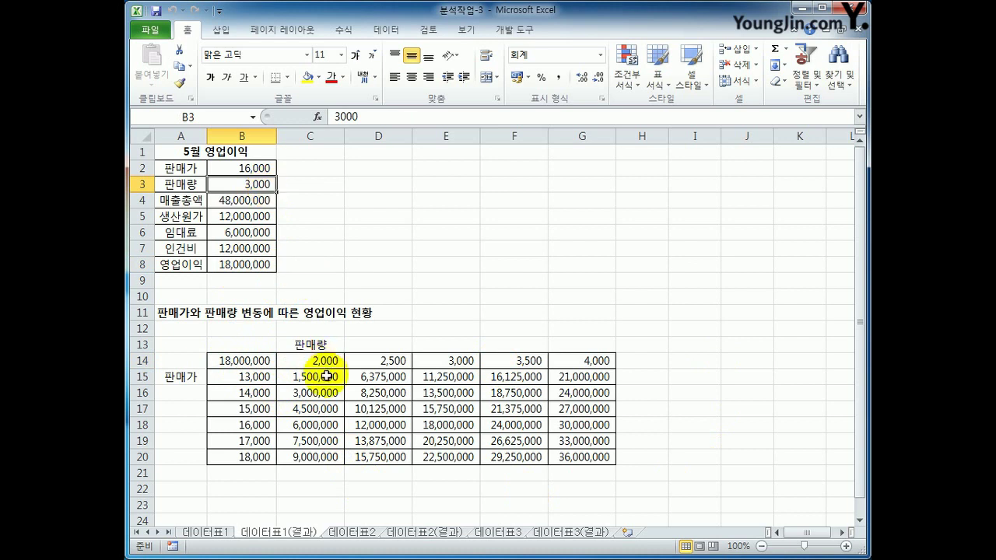
drag(327, 360, 582, 360)
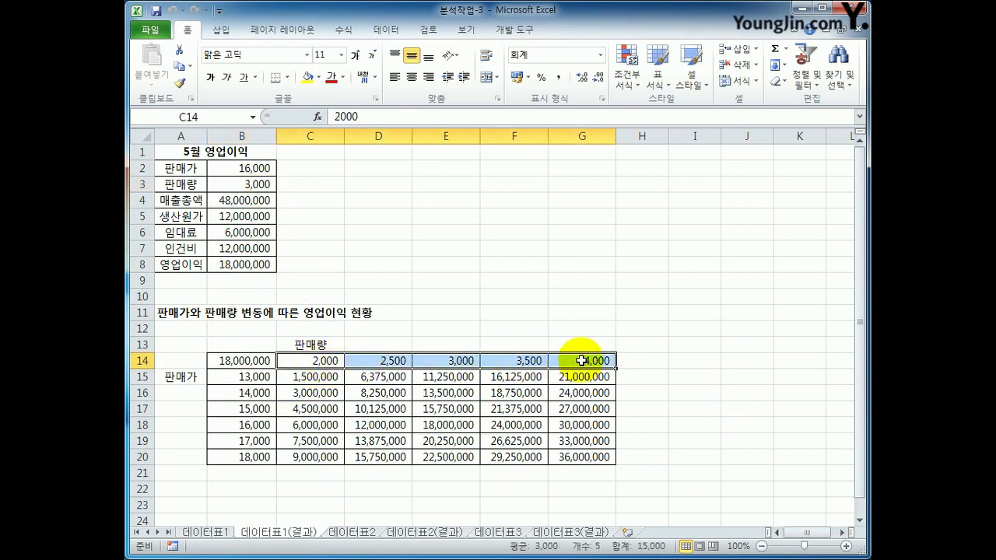
click(582, 360)
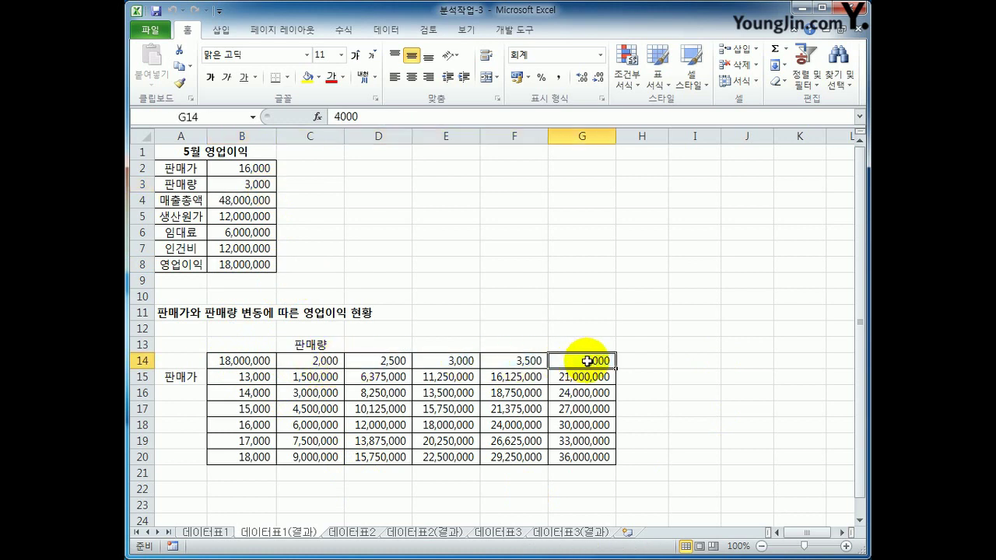
click(247, 166)
click(255, 378)
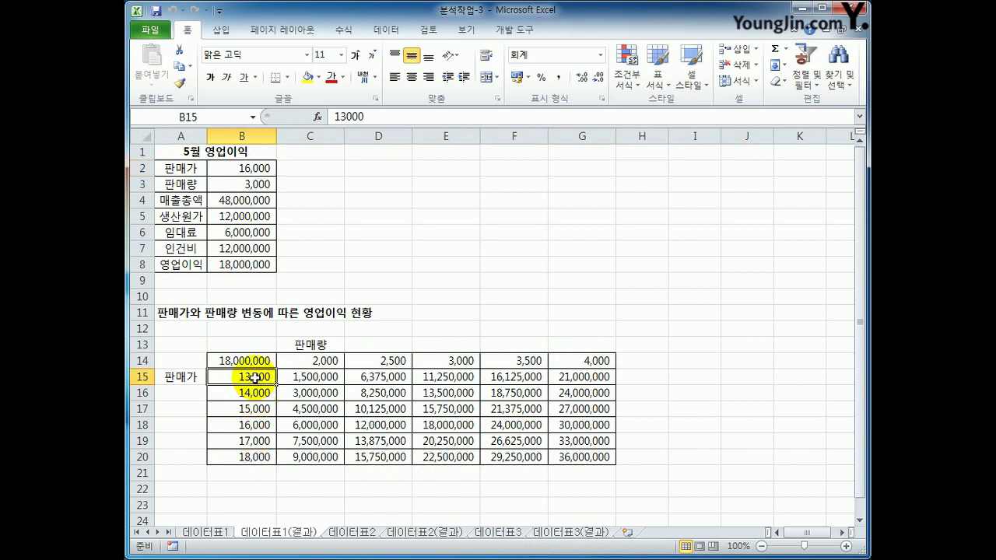
drag(255, 379, 249, 456)
click(272, 498)
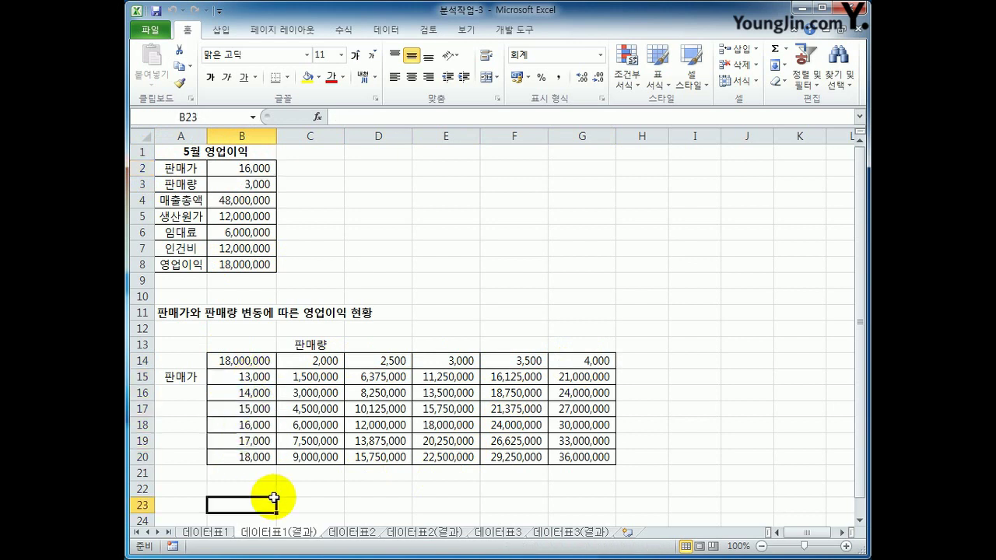
drag(253, 377, 258, 460)
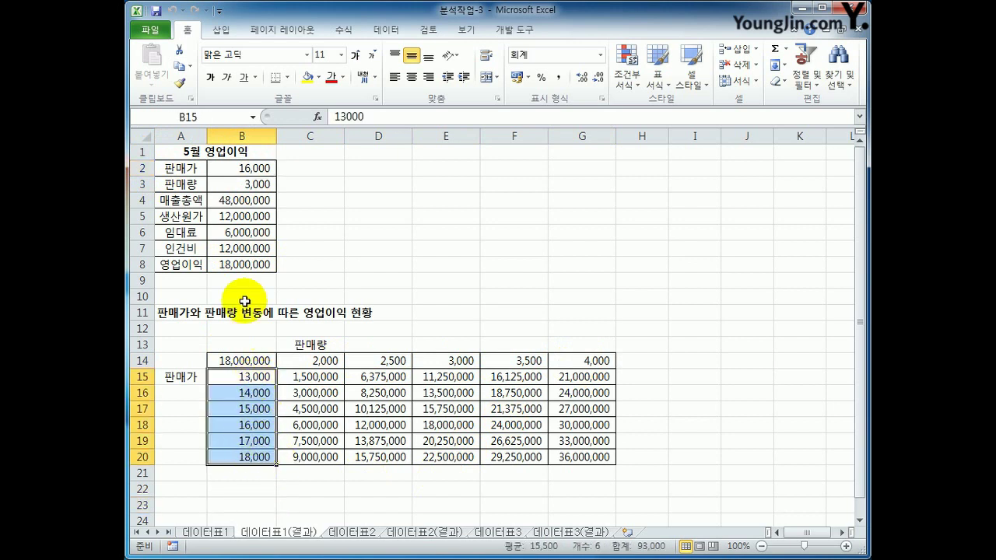
click(262, 271)
drag(304, 377, 565, 459)
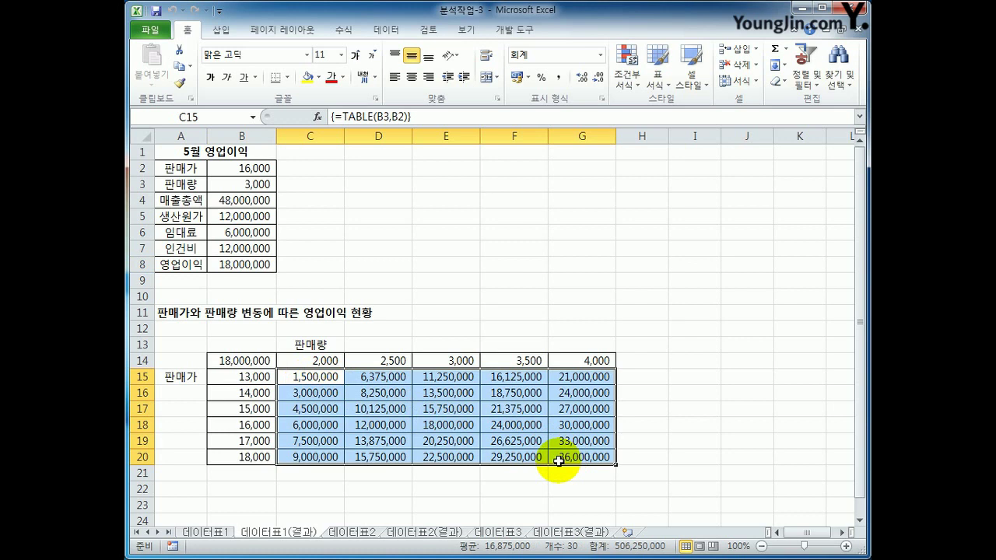
click(215, 533)
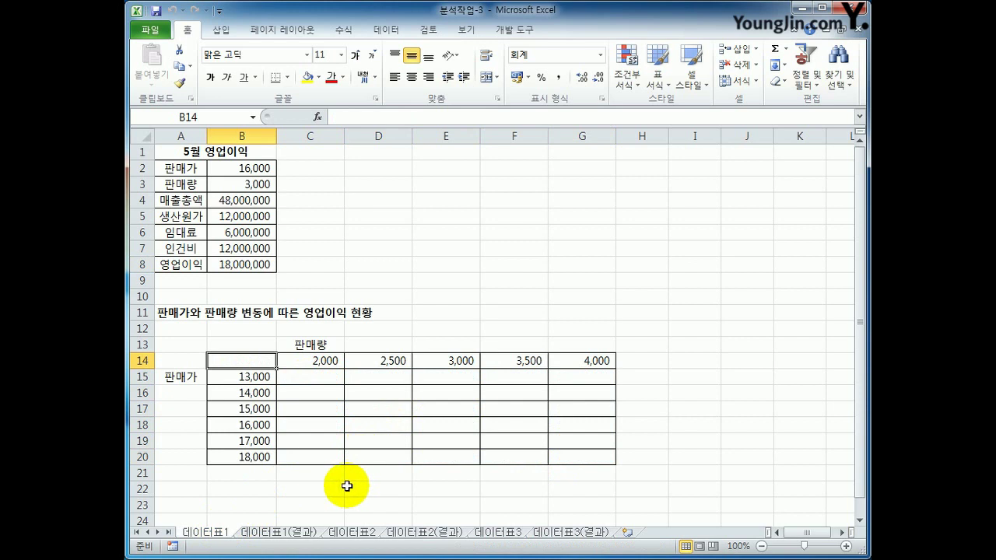
Step: Try copying the 영업이익 formula text from B8 into the table's corner cell B14, and clear that cell again
click(224, 265)
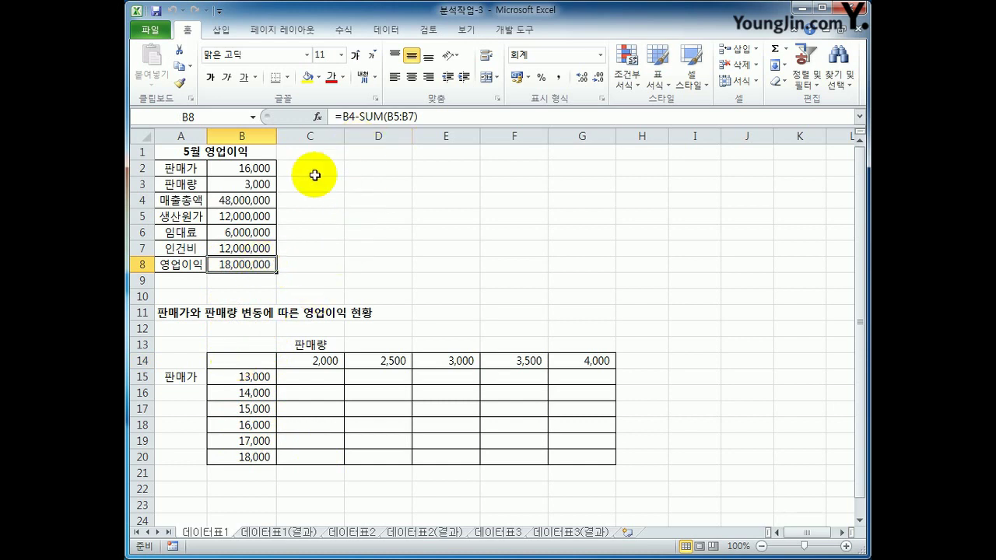
drag(336, 116, 435, 118)
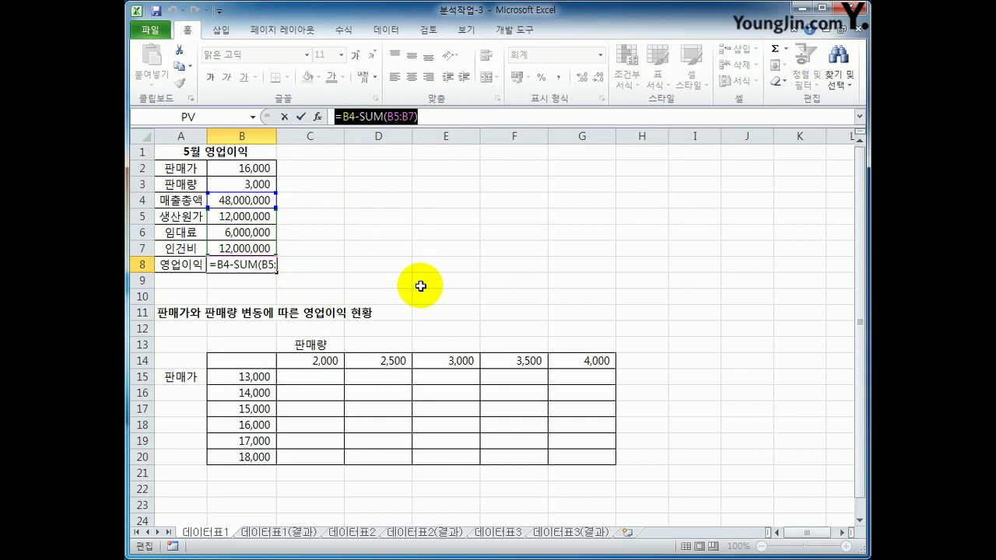
key(ctrl+c)
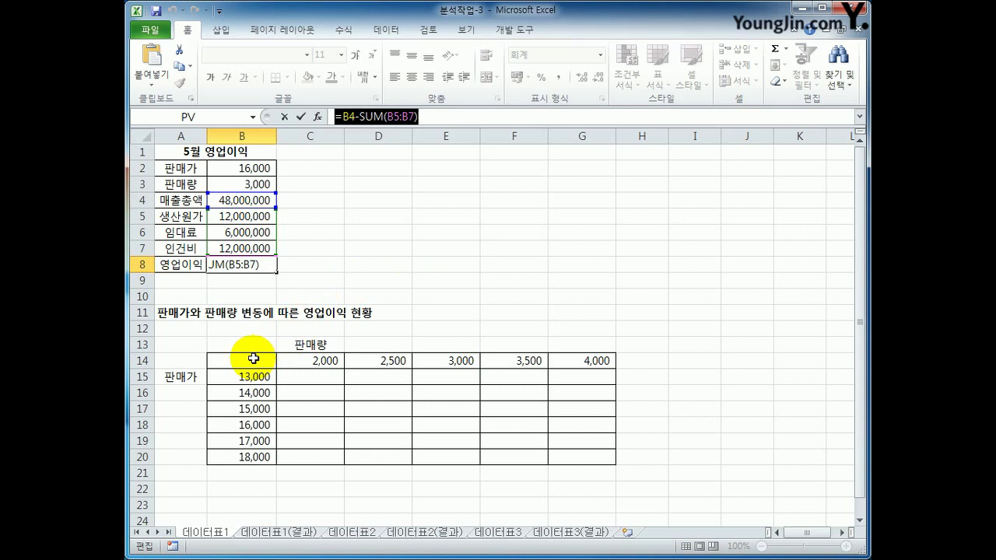
key(Escape)
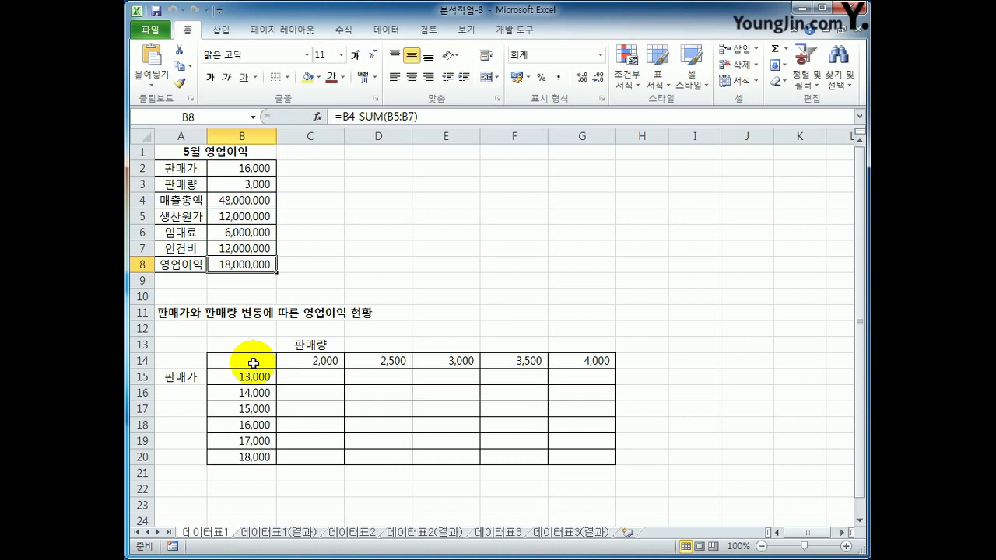
click(253, 363)
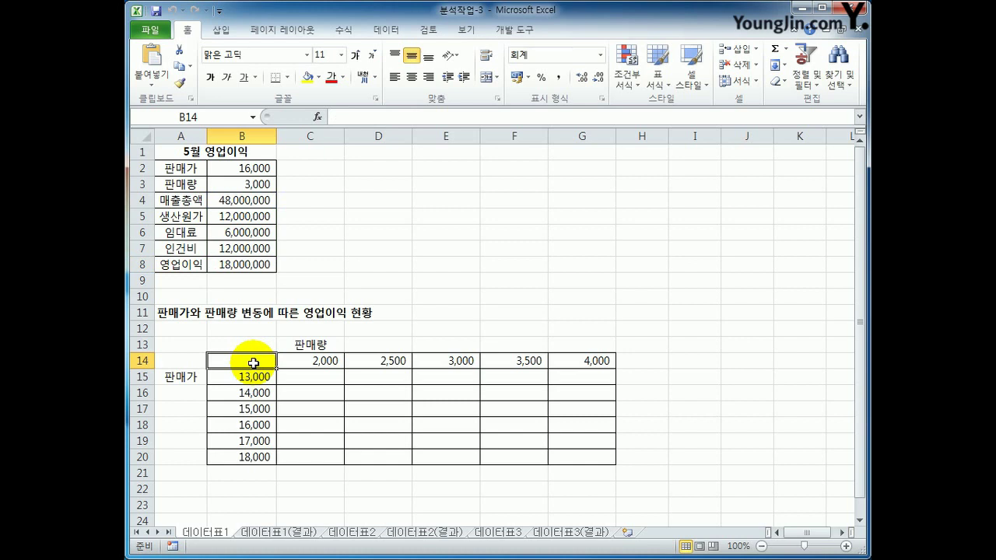
key(ctrl+v)
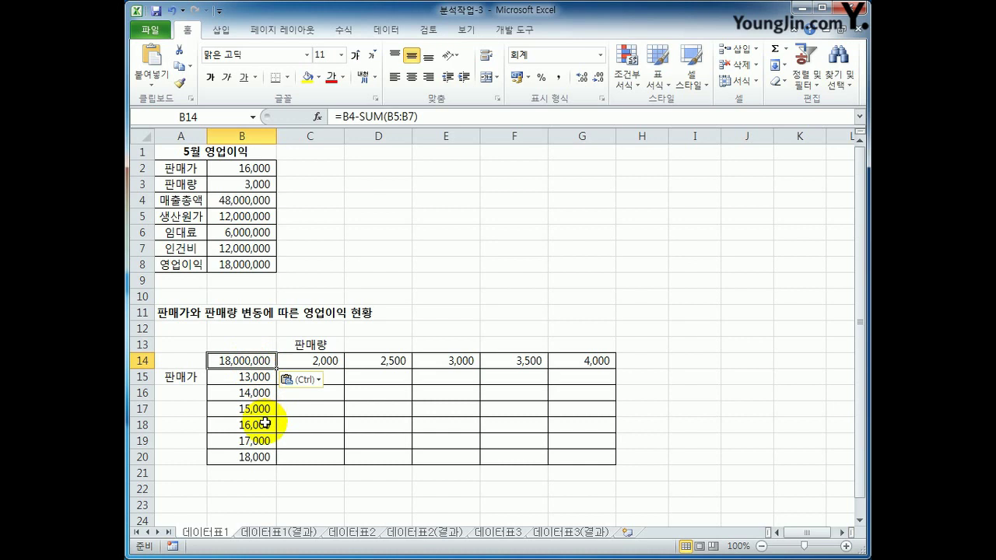
key(Delete)
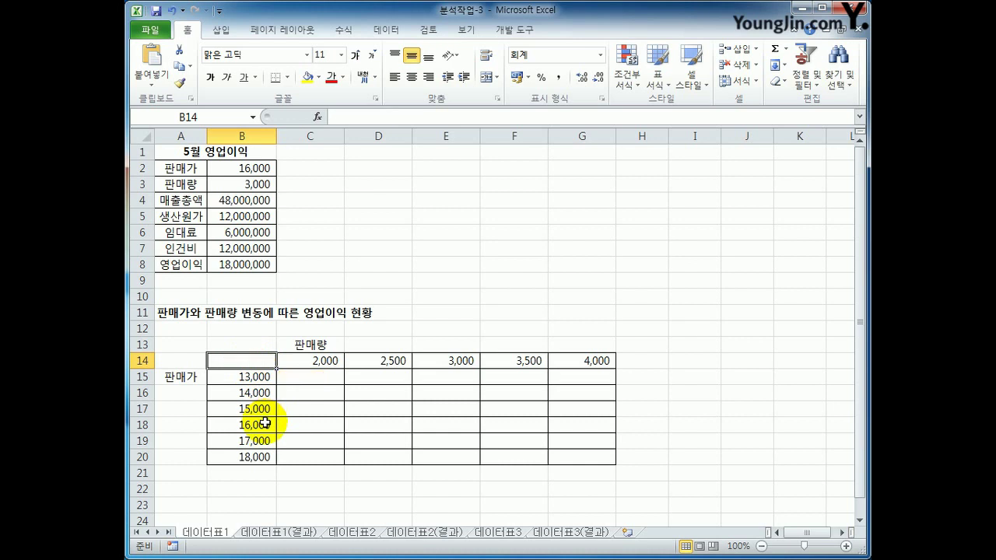
click(243, 268)
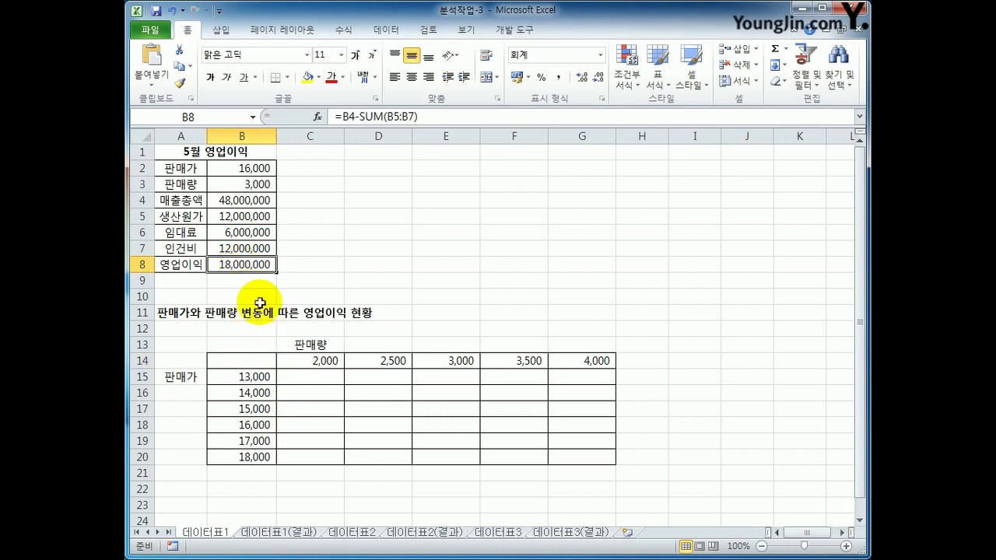
drag(334, 117, 429, 116)
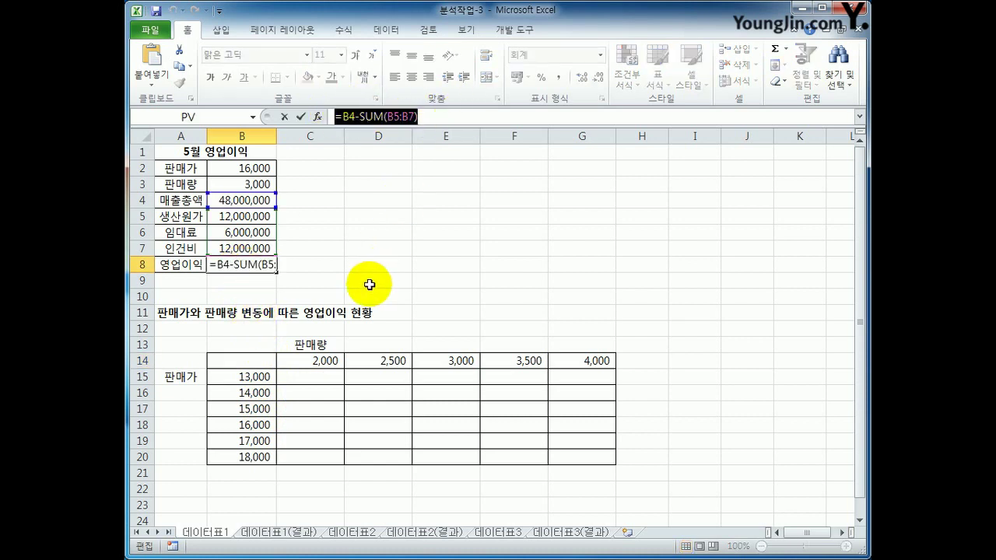
click(252, 362)
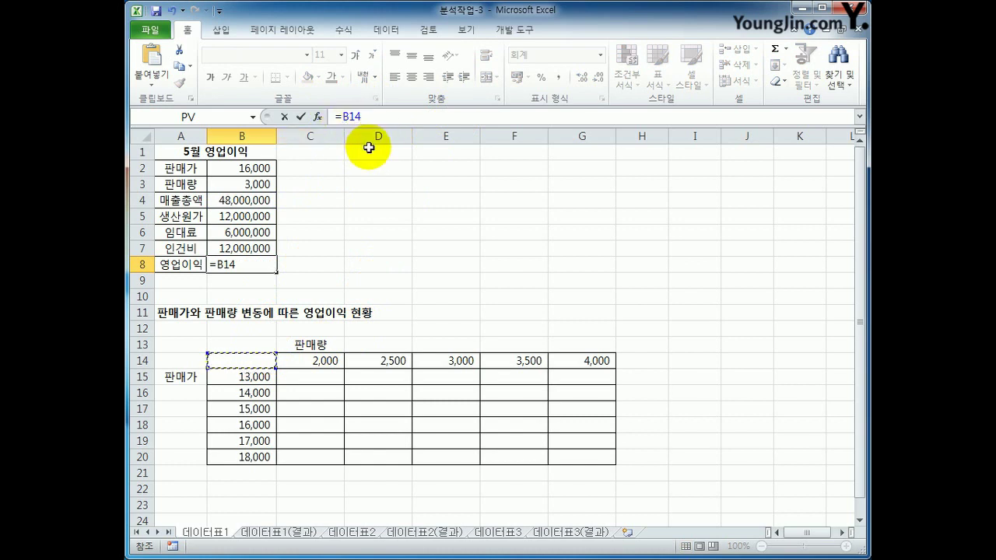
key(Escape)
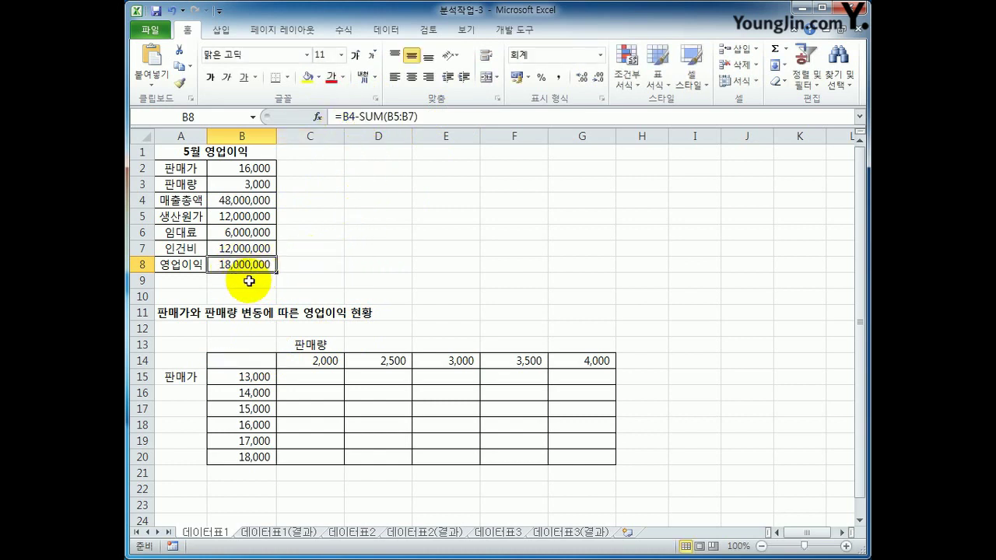
Step: Copy the formula text =B4-SUM(B5:B7) from B8 and paste it into B14 without altering its references
click(333, 117)
drag(333, 116, 435, 113)
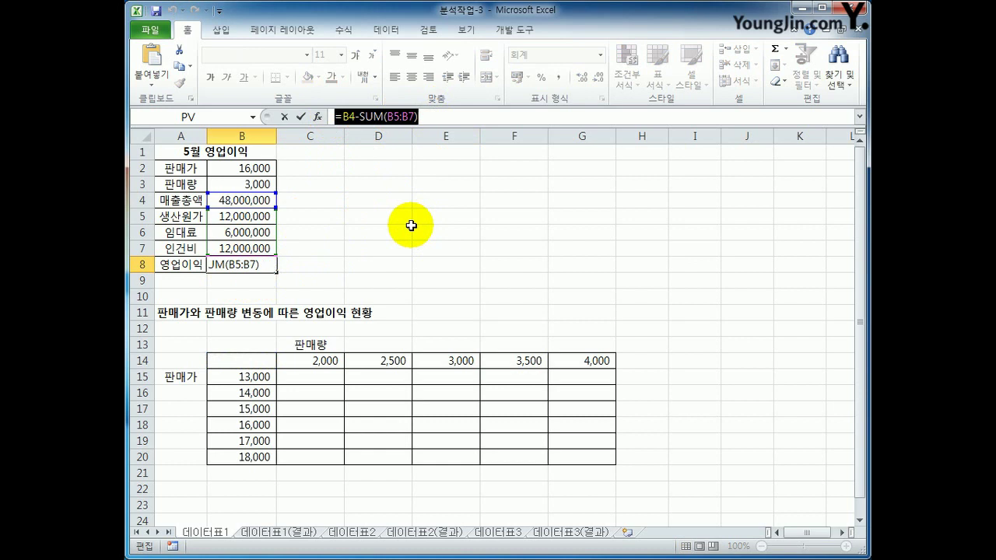
key(Escape)
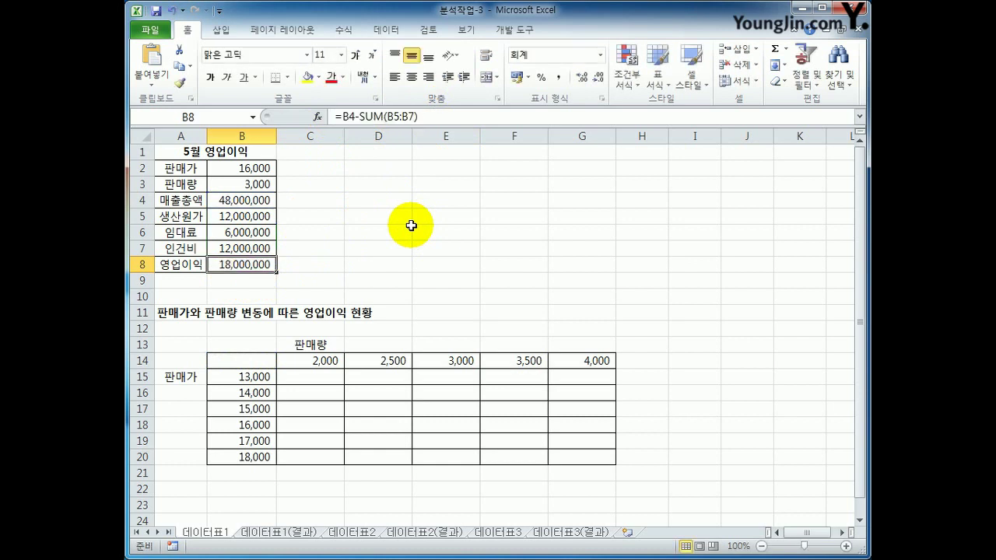
click(266, 359)
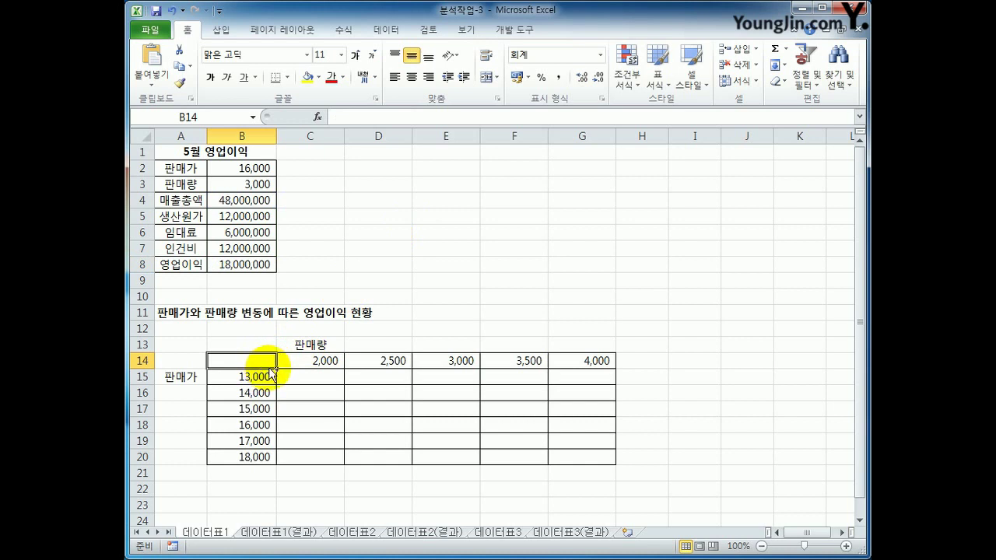
key(ctrl+v)
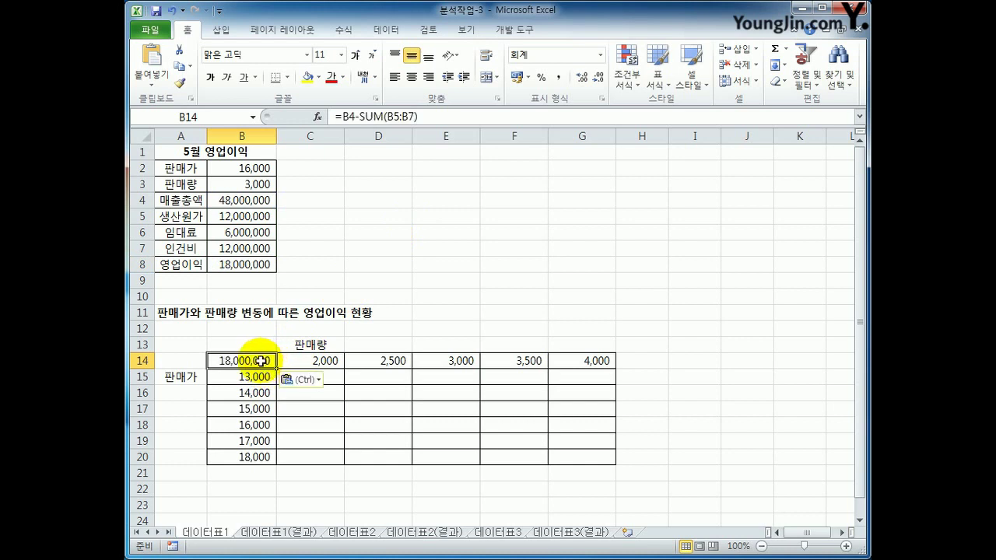
Step: Create a two-variable data table over B14:G20 with row input cell B3 and column input cell B2, and check its result formulas
drag(259, 361, 570, 457)
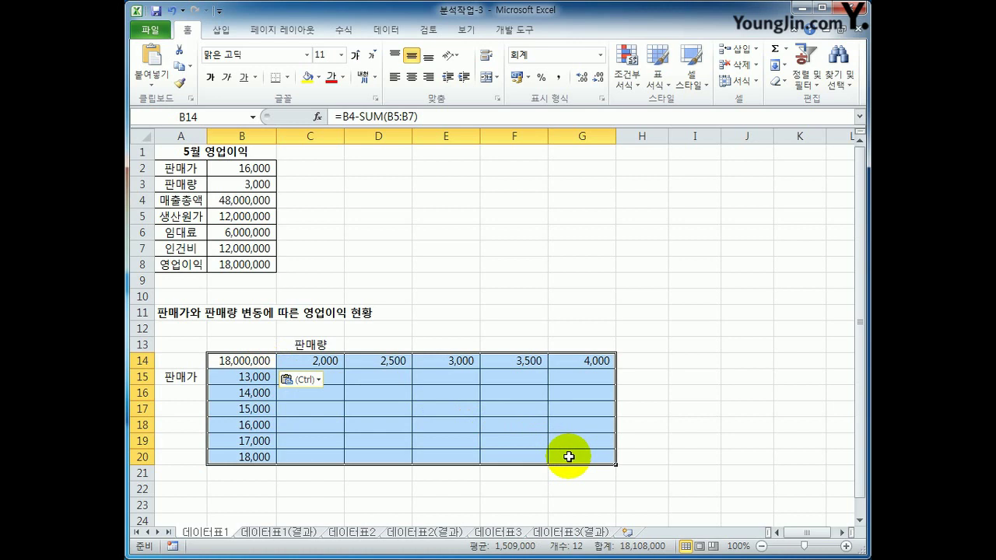
click(386, 31)
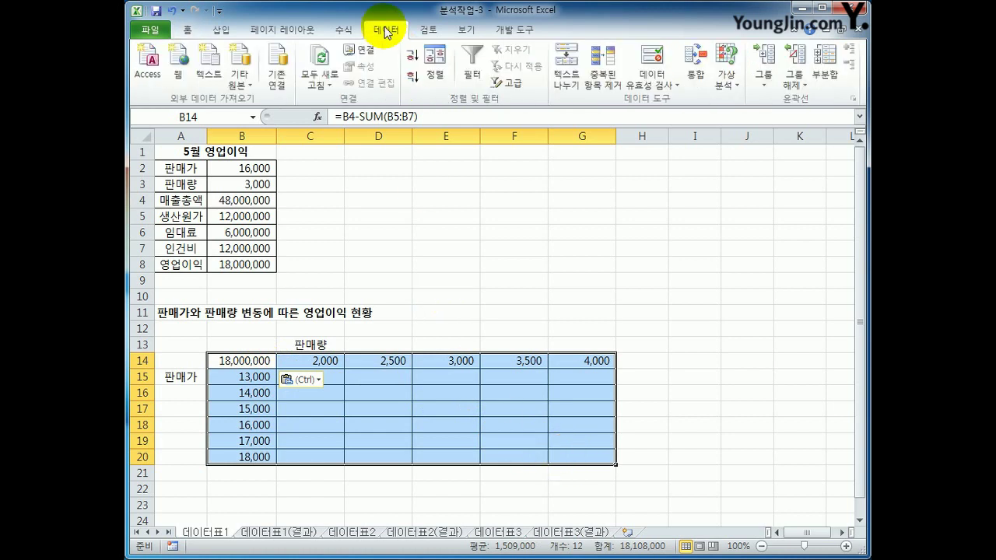
click(730, 86)
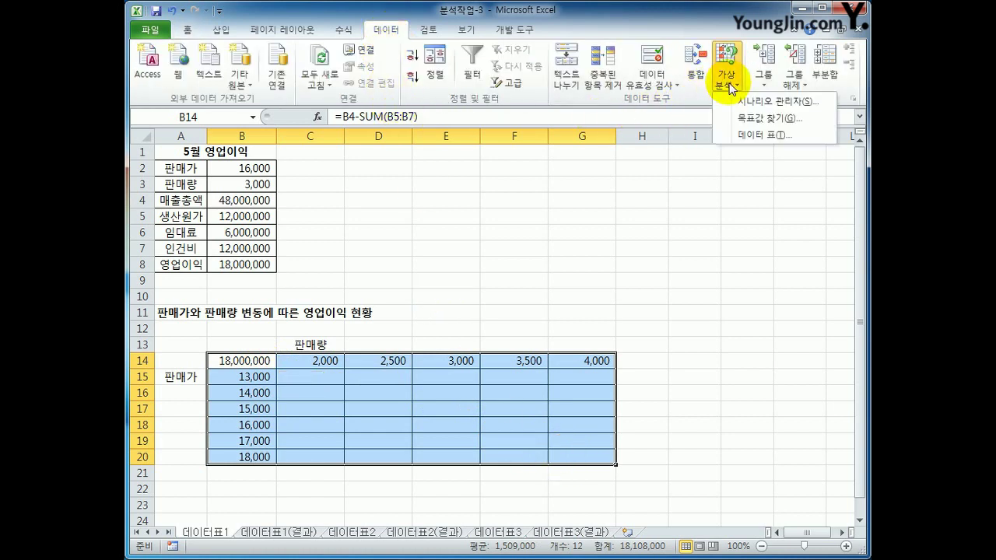
click(751, 135)
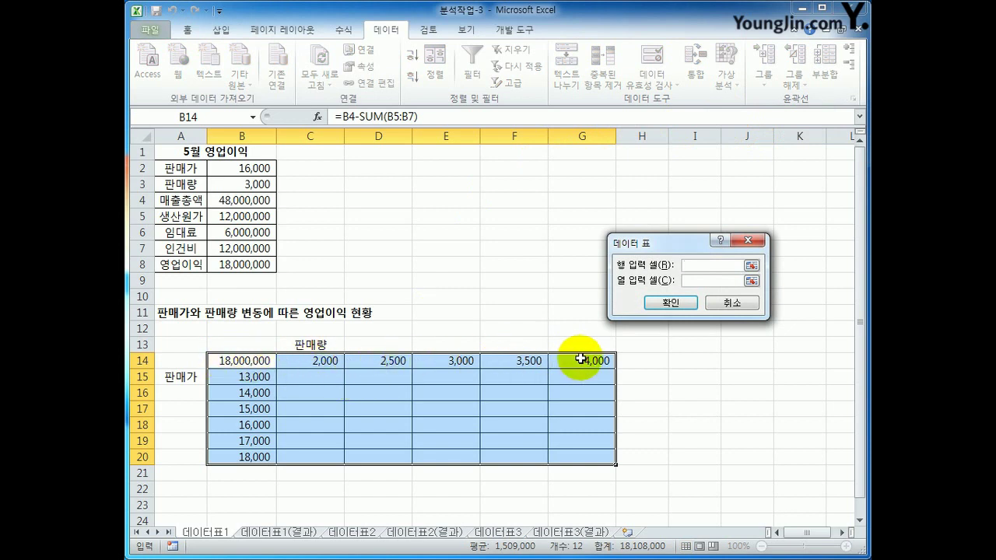
click(253, 182)
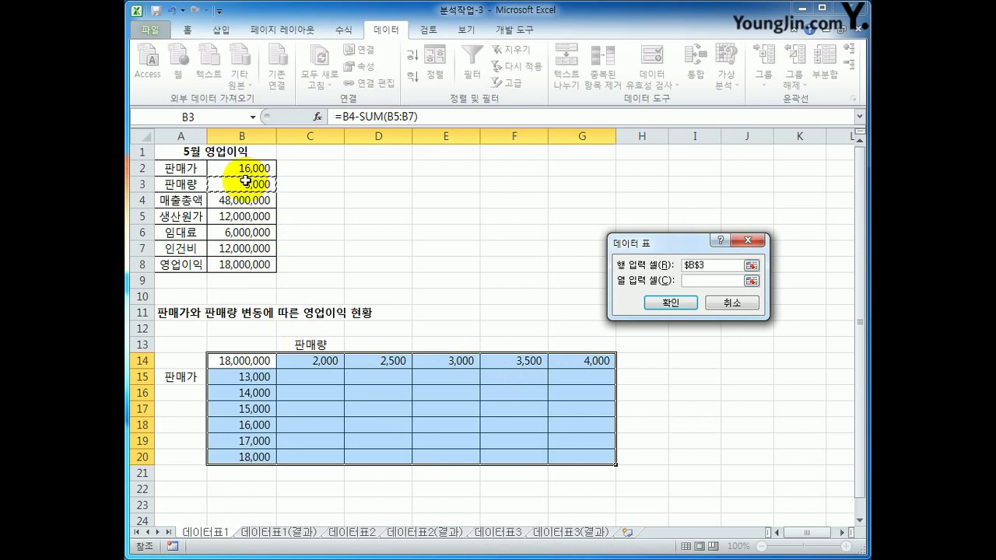
click(687, 283)
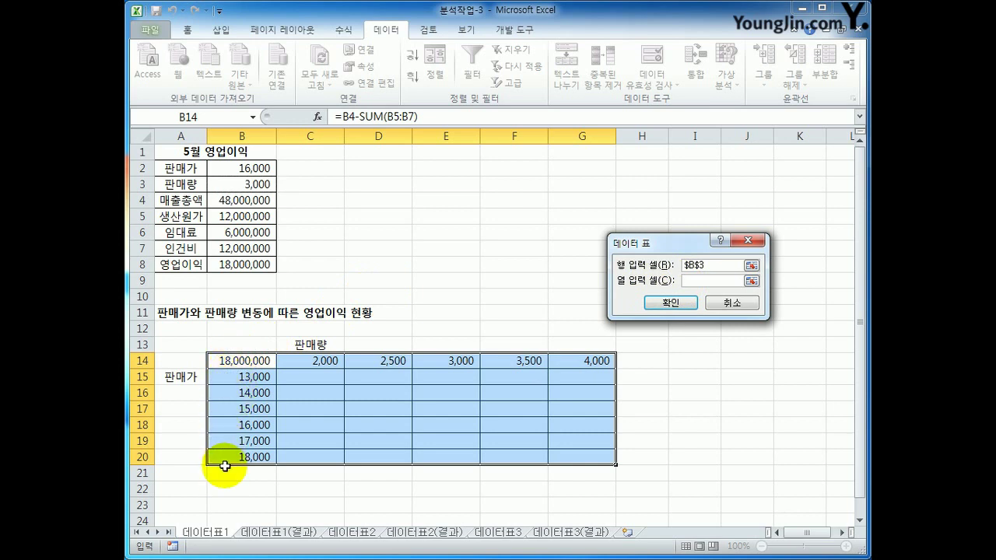
click(248, 170)
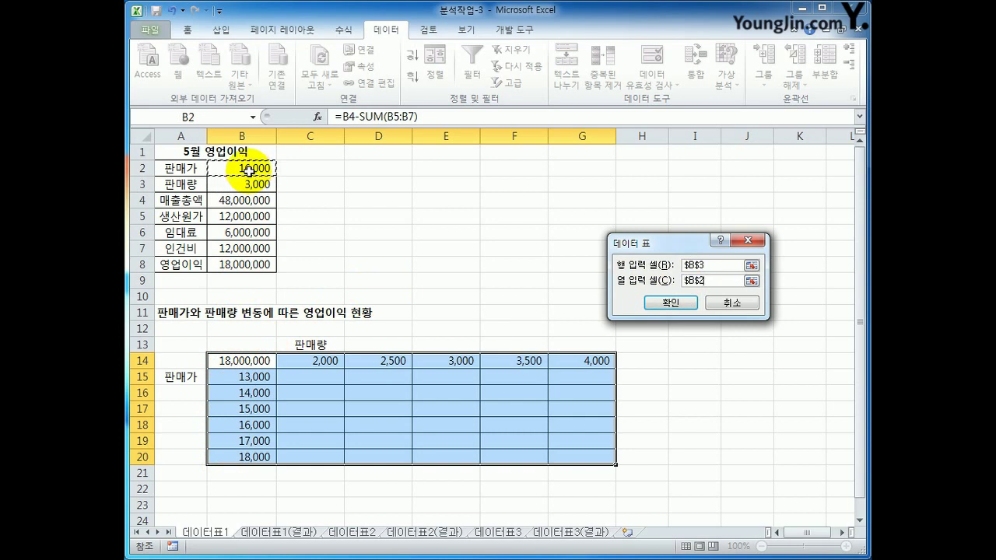
click(674, 304)
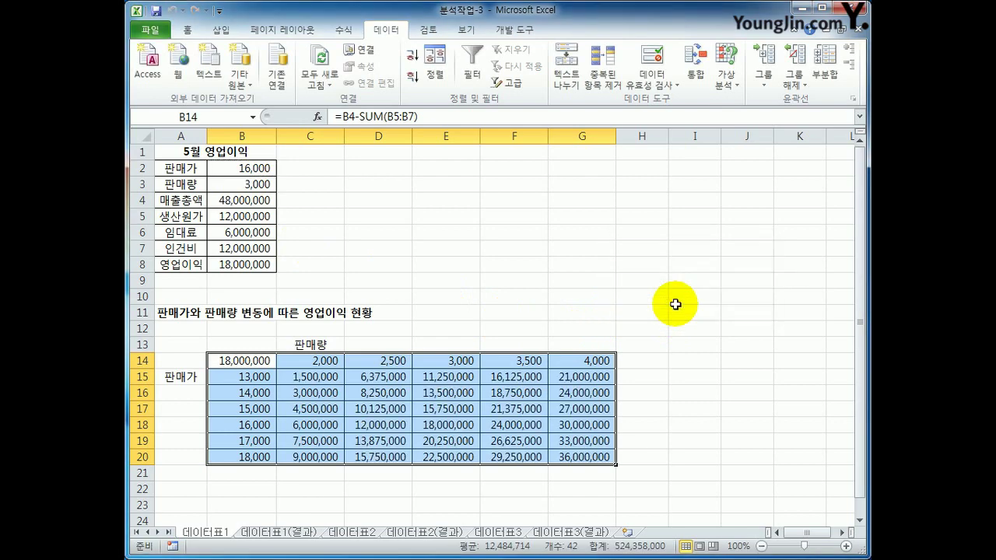
click(330, 377)
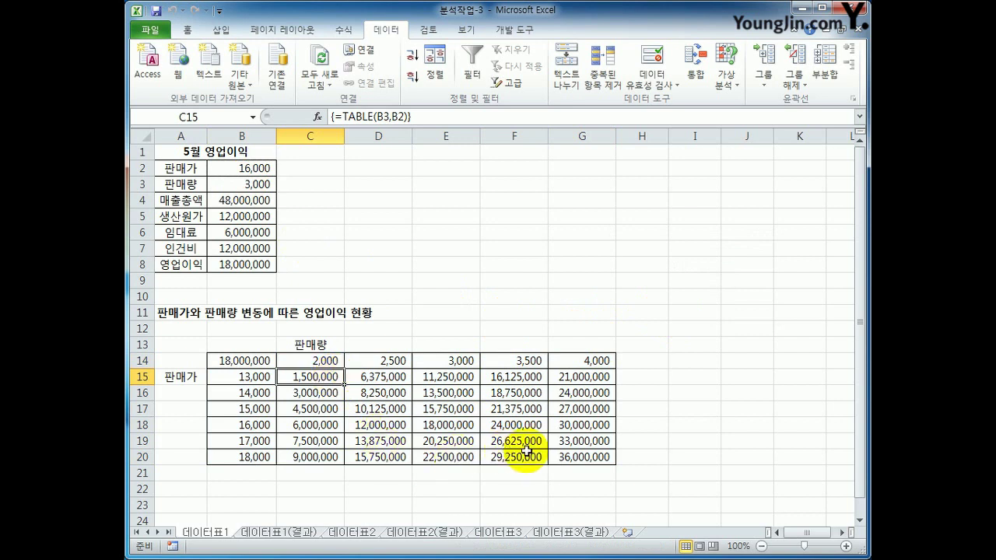
click(569, 461)
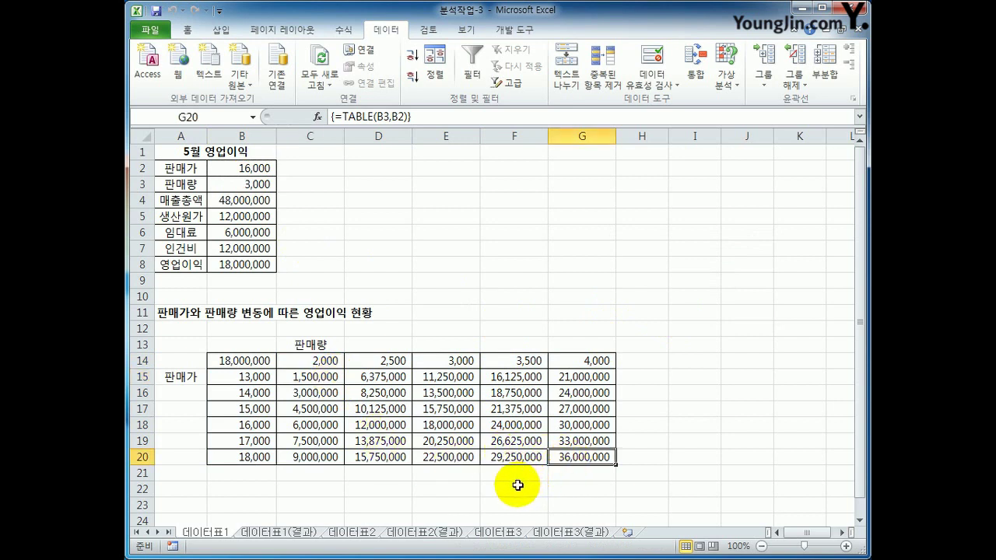
Step: Examine the blank table on 데이터표2, then the input values and 수익금 formula in C2:C5 on the 데이터표2(결과) sheet
click(360, 534)
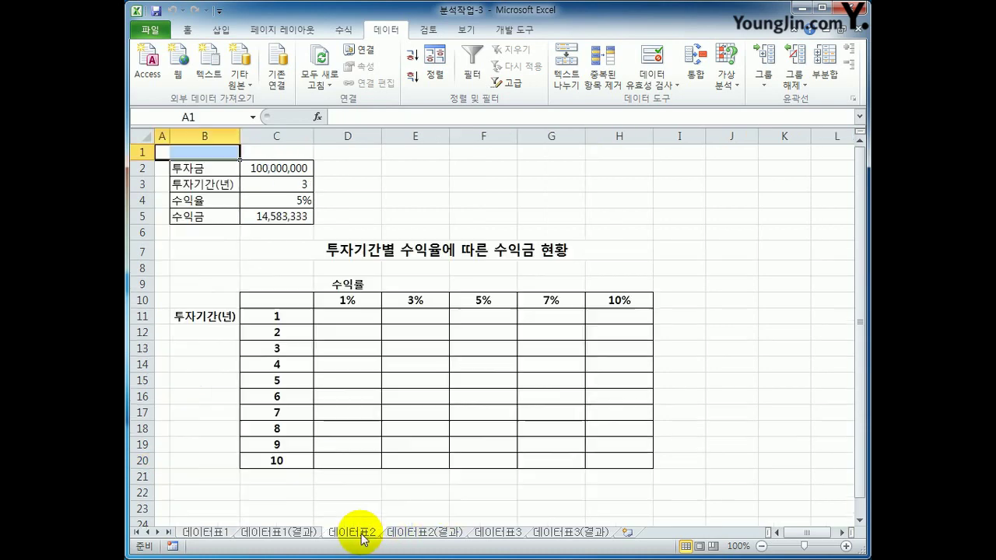
click(433, 534)
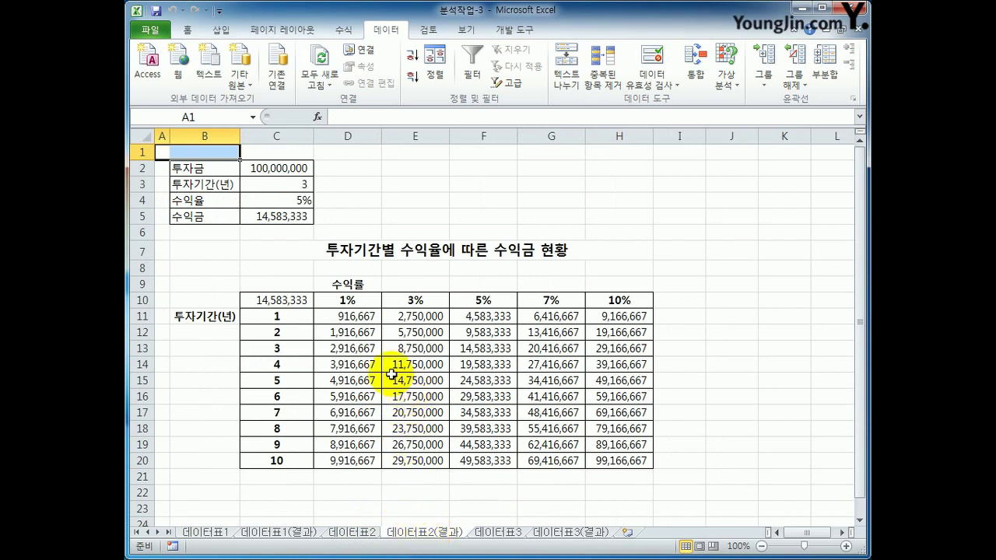
click(280, 169)
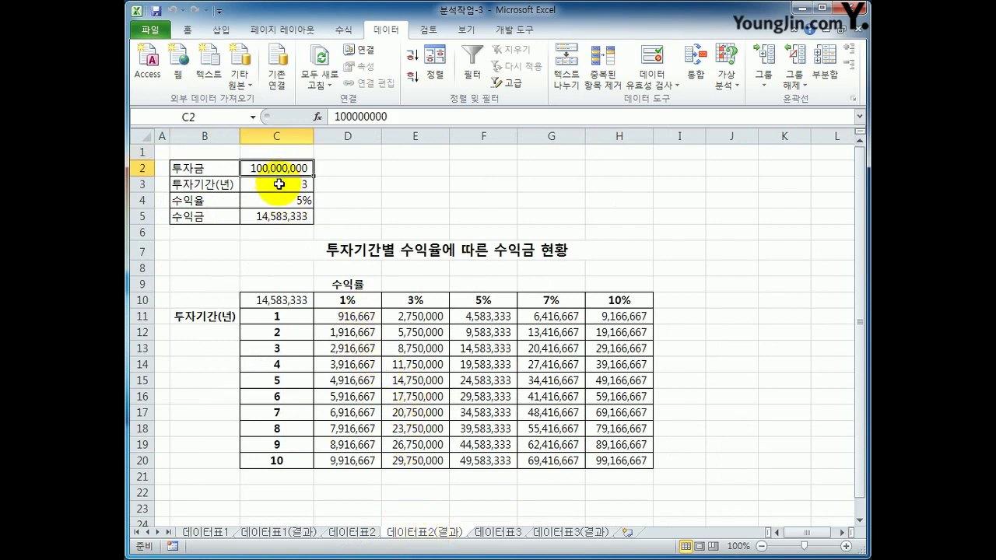
click(278, 184)
click(277, 202)
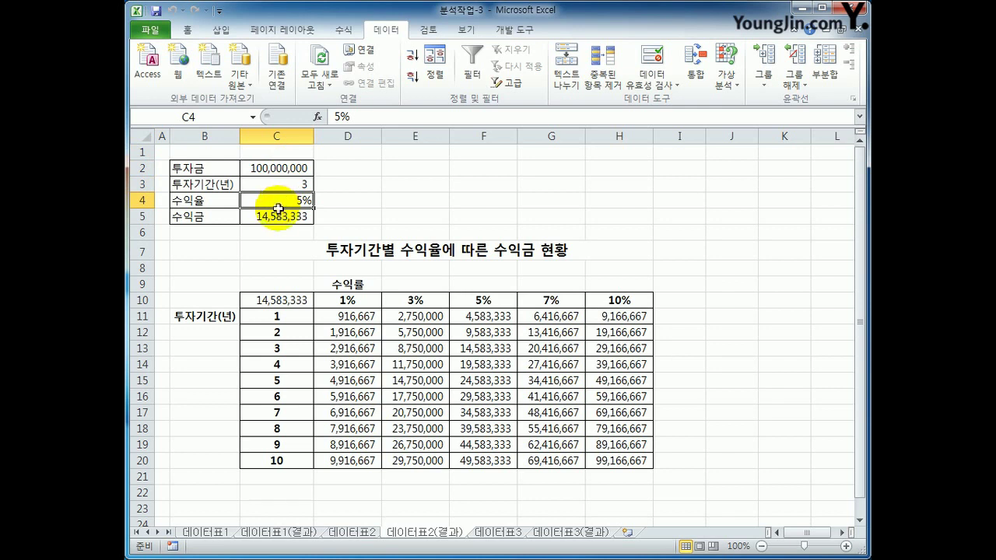
click(278, 215)
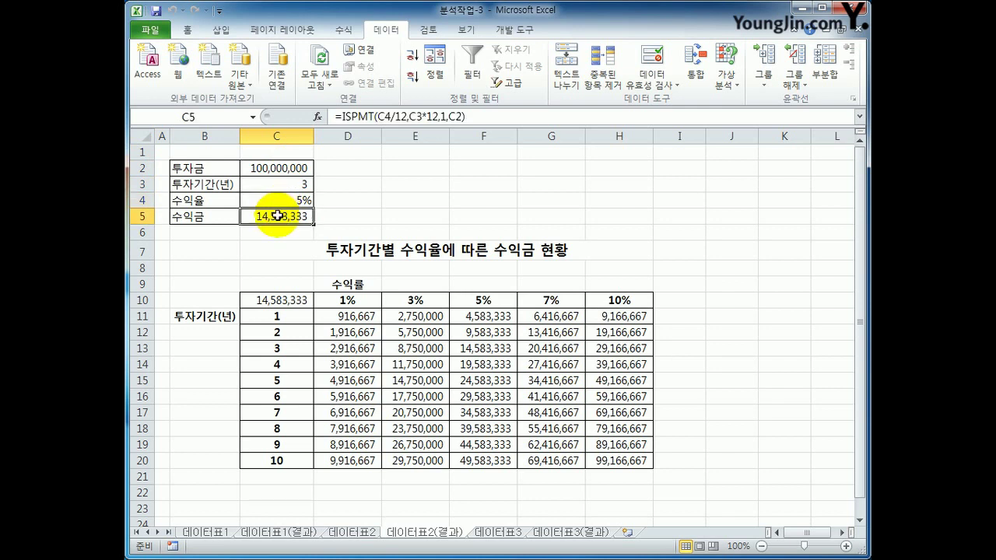
Step: Examine how the finished table's 수익률 row, 투자기간 column and results relate to the 수익금 formula, and return to the 데이터표2 sheet
click(335, 301)
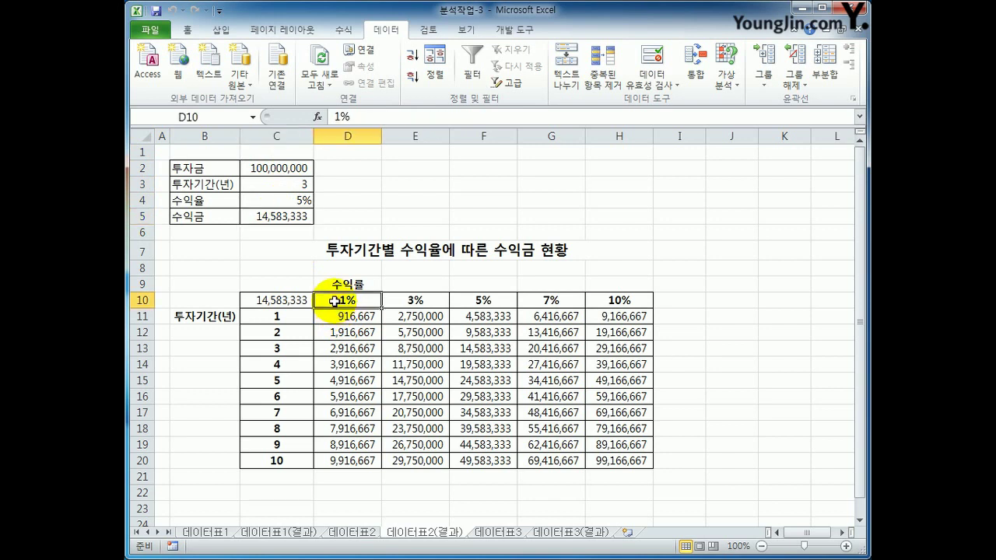
click(617, 303)
drag(366, 301, 618, 302)
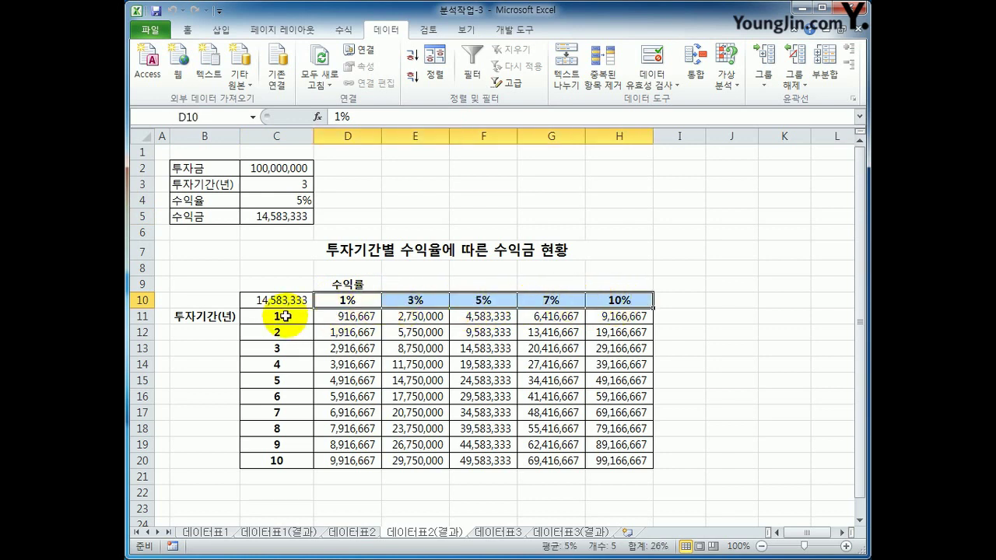
drag(284, 315, 273, 460)
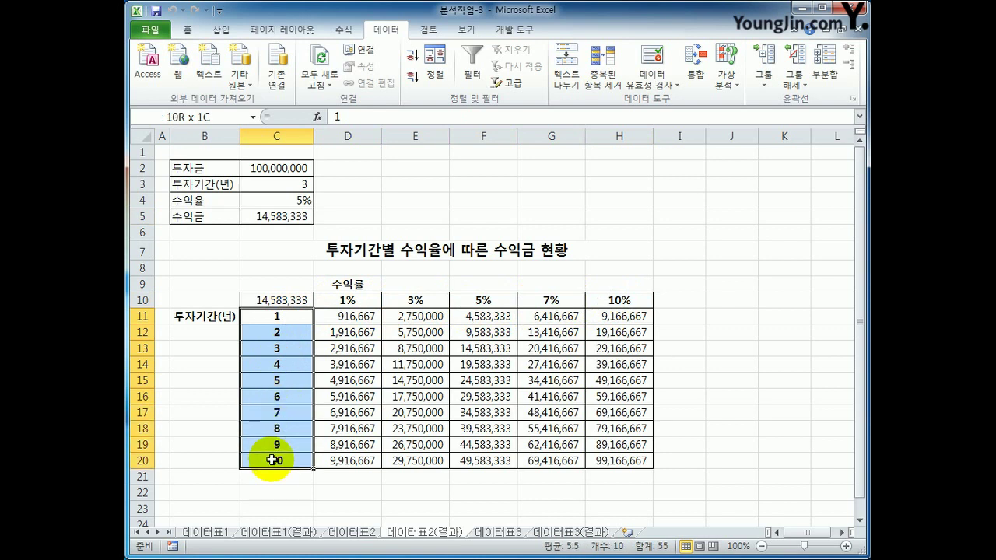
click(281, 216)
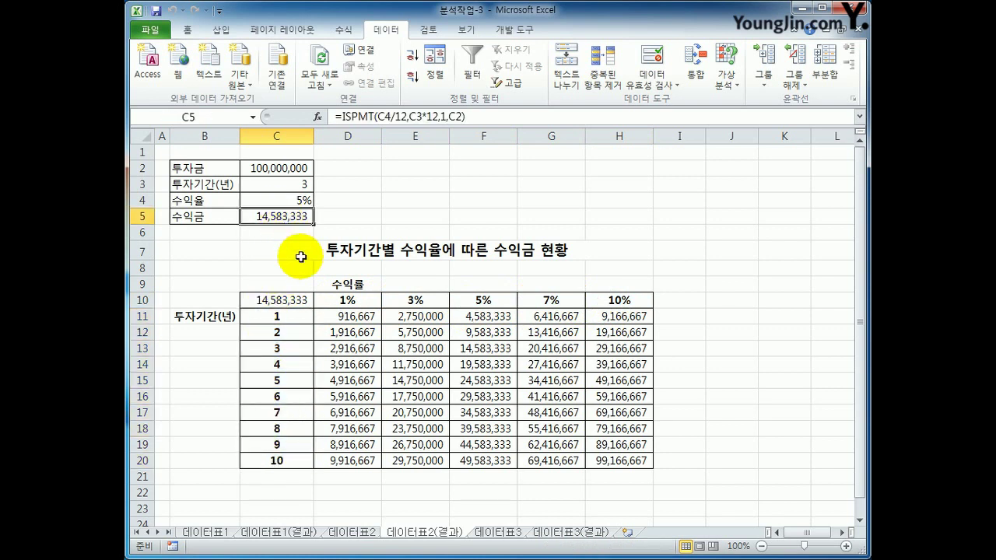
drag(346, 316, 597, 455)
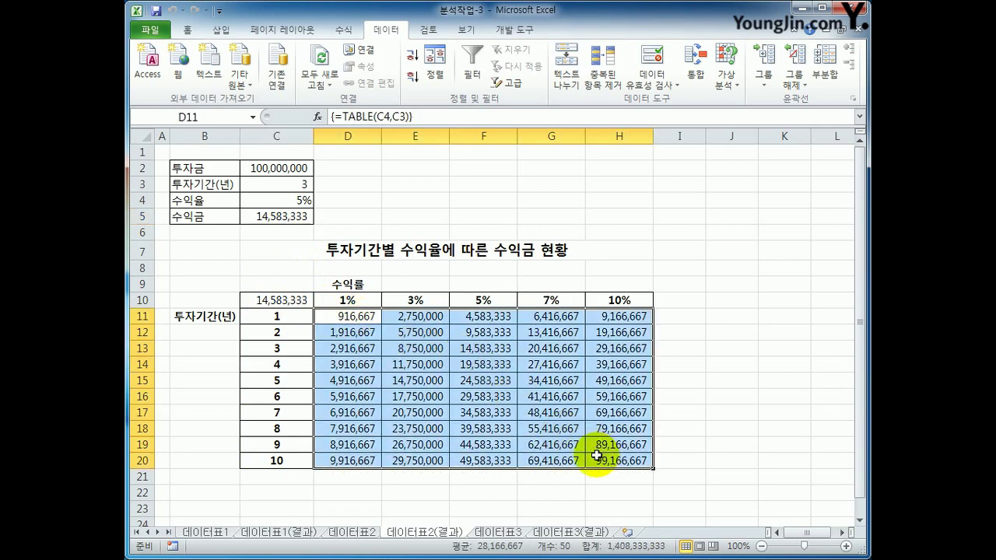
click(359, 532)
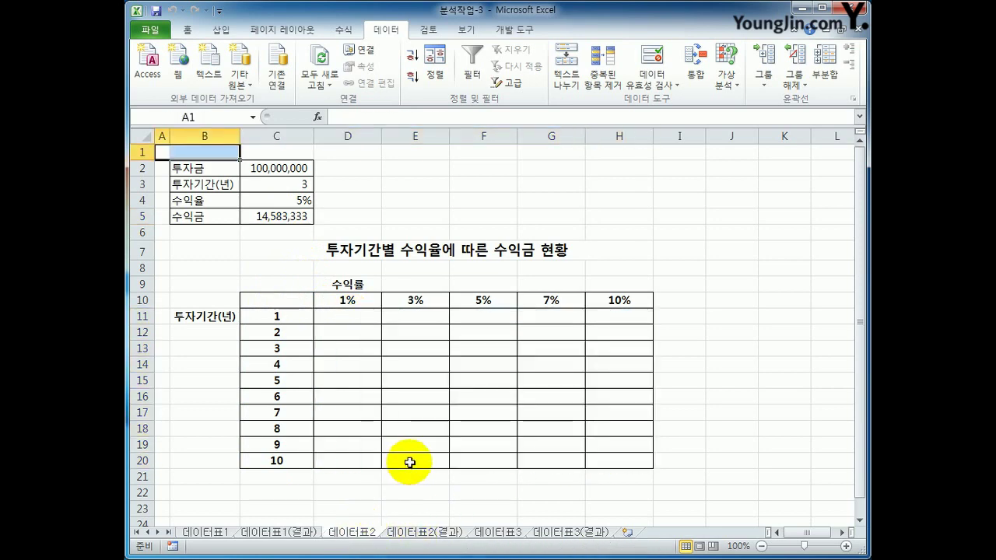
Step: Copy the formula text =ISPMT(C4/12,C3*12,1,C2) from C5 and paste it into the table's corner cell C10
click(291, 219)
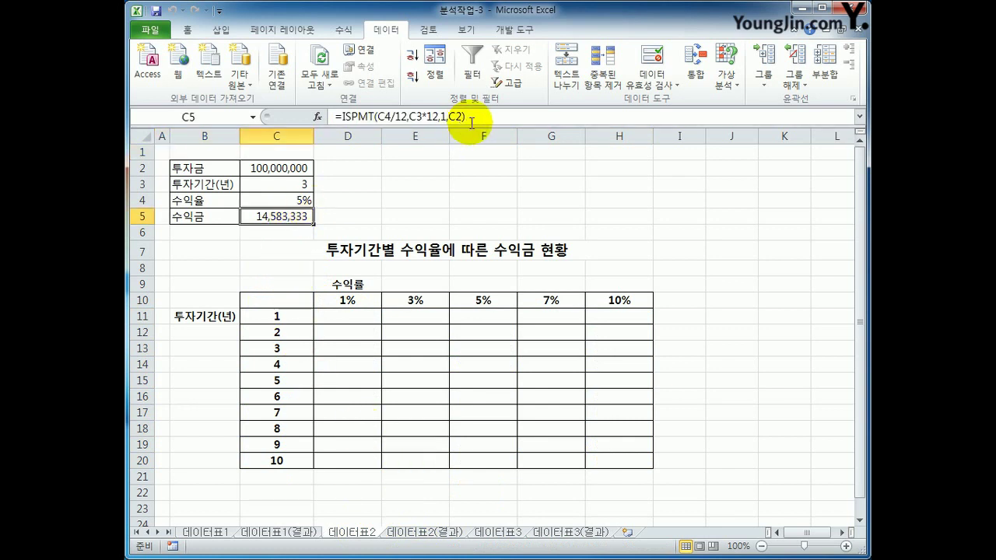
drag(467, 117, 310, 120)
key(ctrl+c)
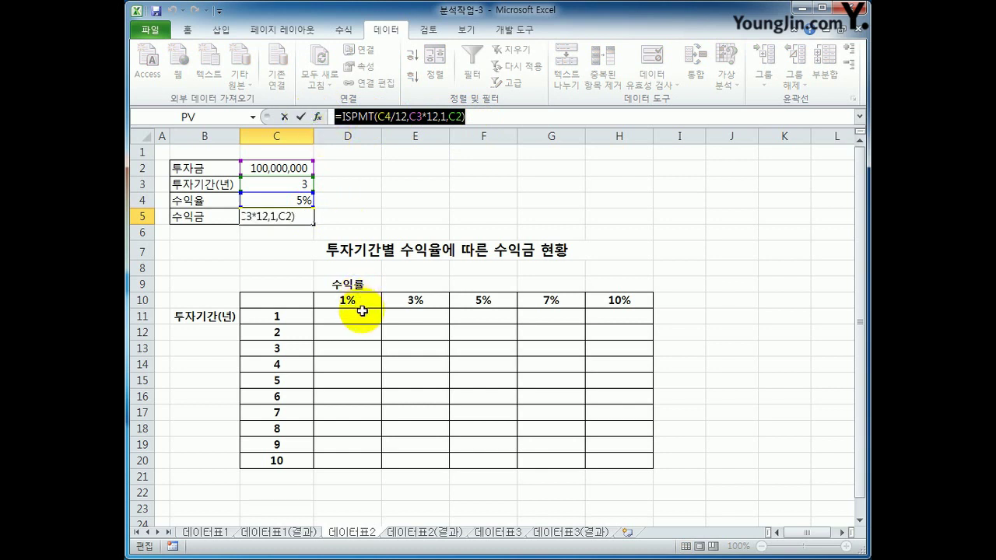
key(Escape)
click(300, 302)
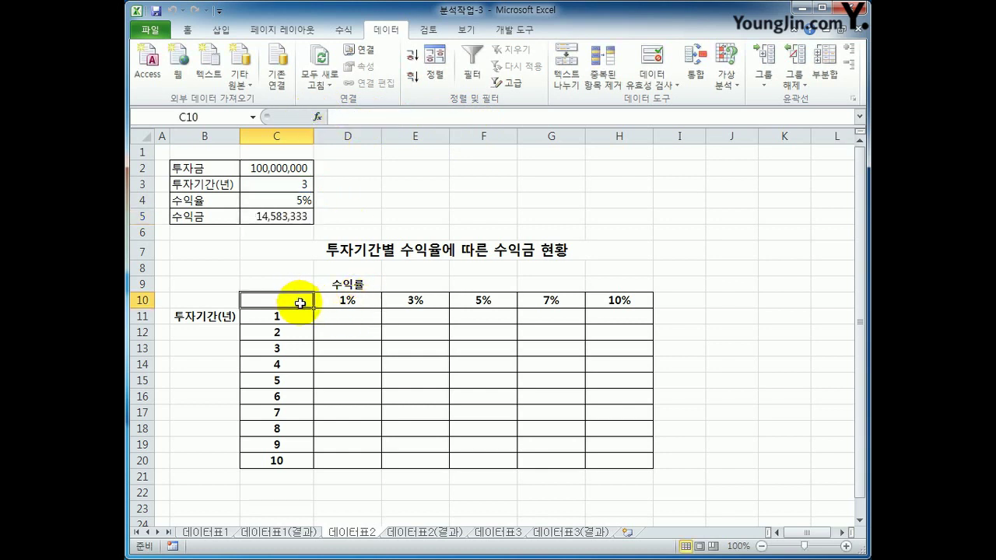
key(ctrl+v)
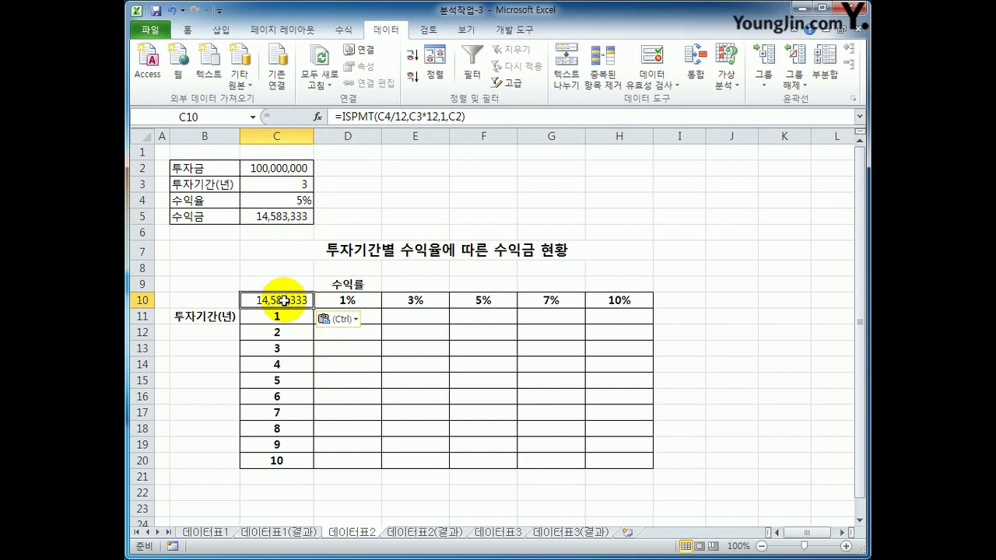
Step: Create a two-variable data table over C10:H20 with row input cell C4 and column input cell C3
drag(283, 300, 612, 462)
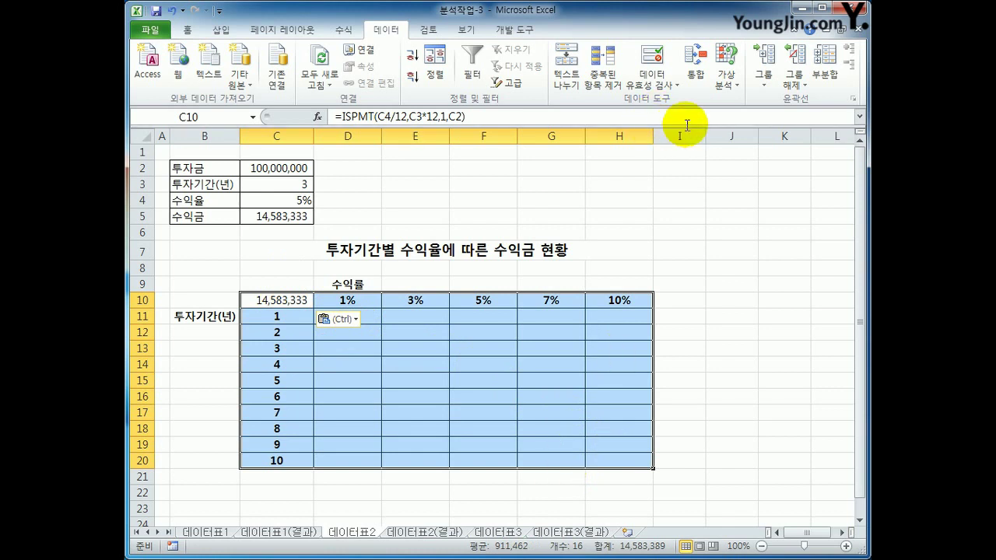
click(727, 74)
click(756, 135)
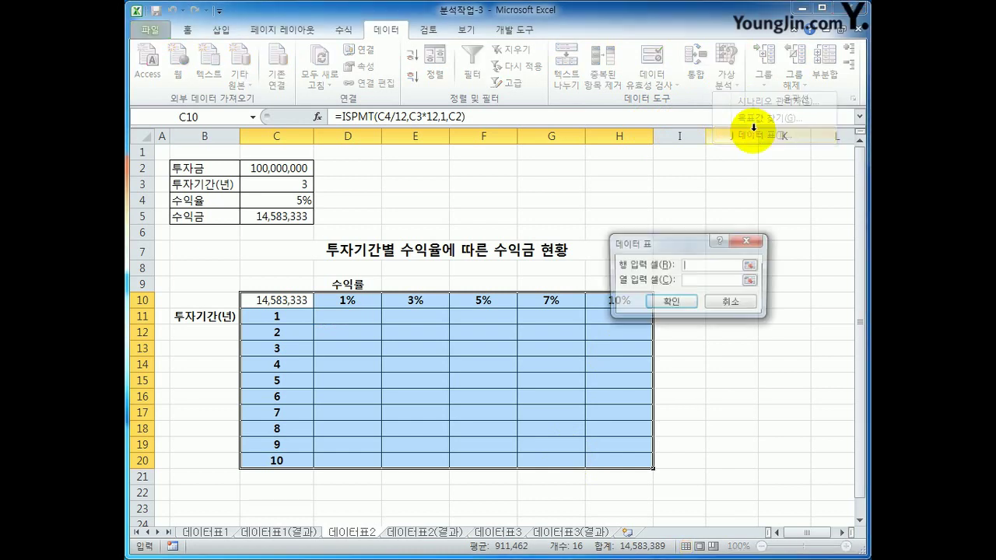
drag(677, 243, 691, 176)
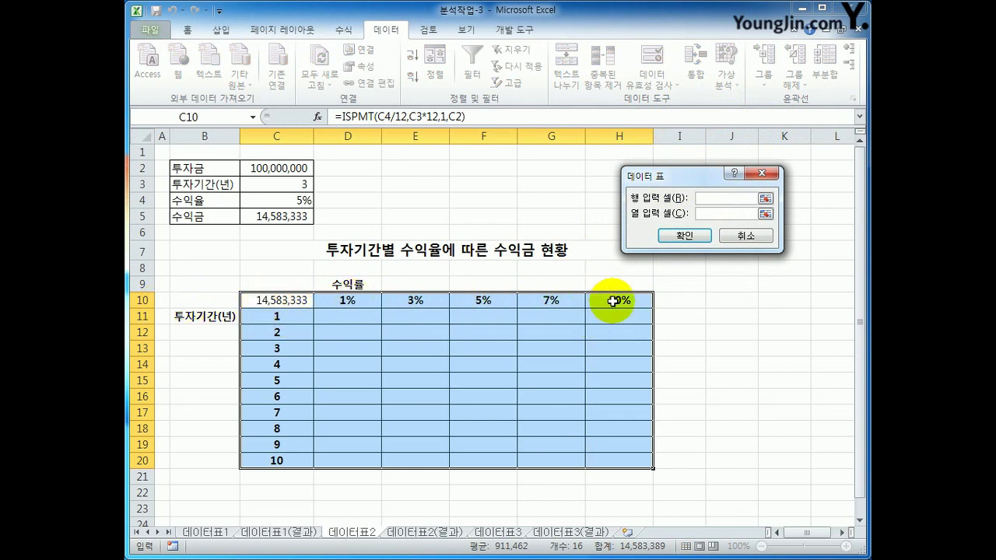
click(288, 202)
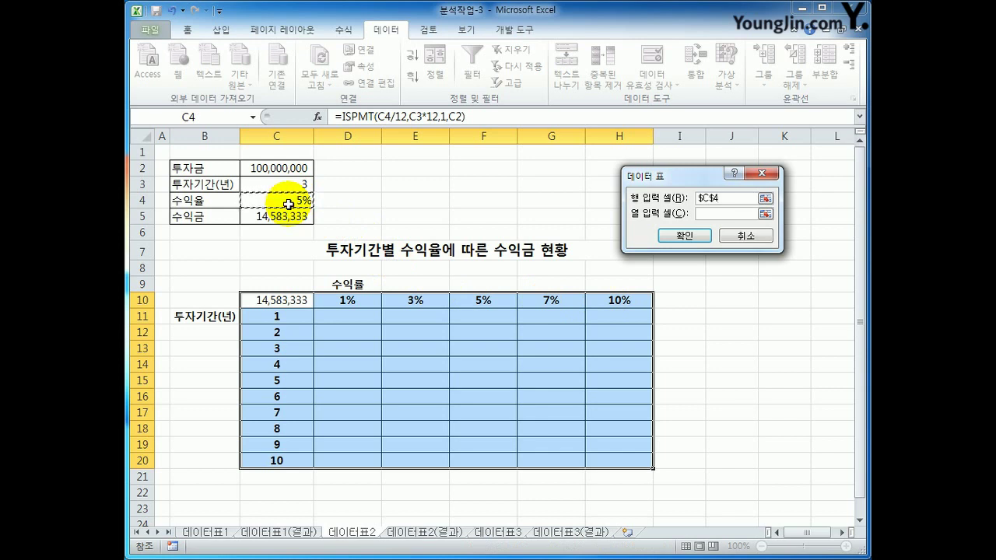
click(704, 213)
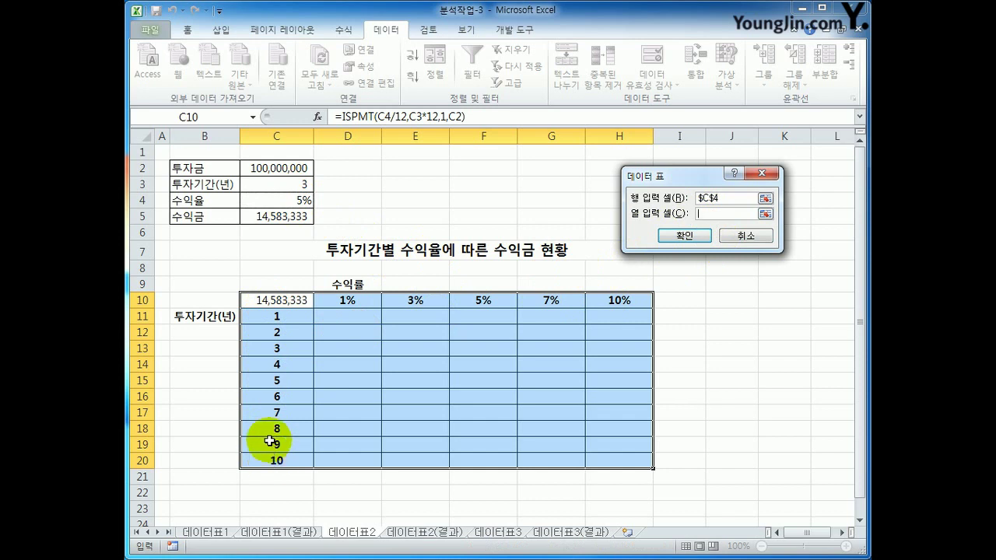
click(284, 187)
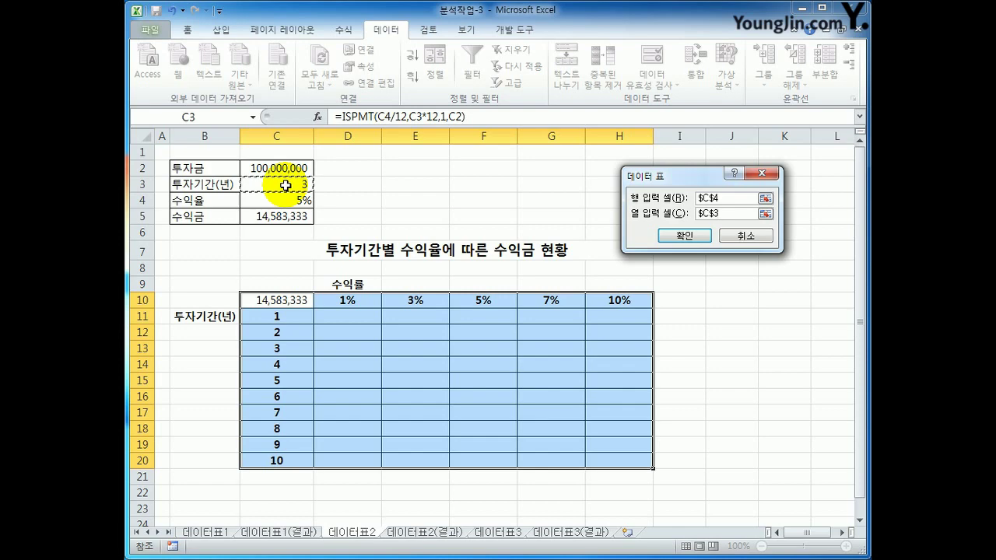
click(682, 235)
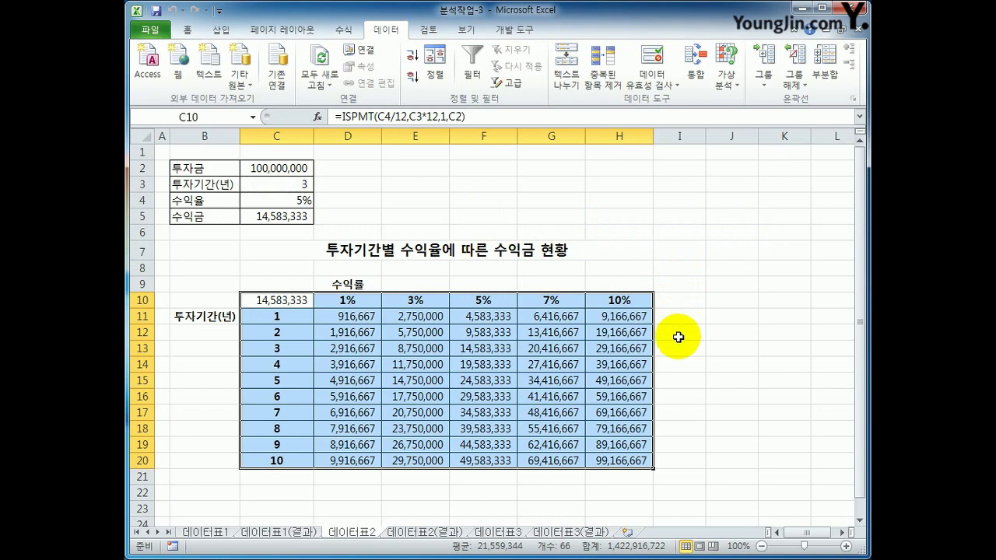
Step: Clear the data table results in D11:H20 and the corner formula in C10
drag(350, 317, 608, 462)
key(Delete)
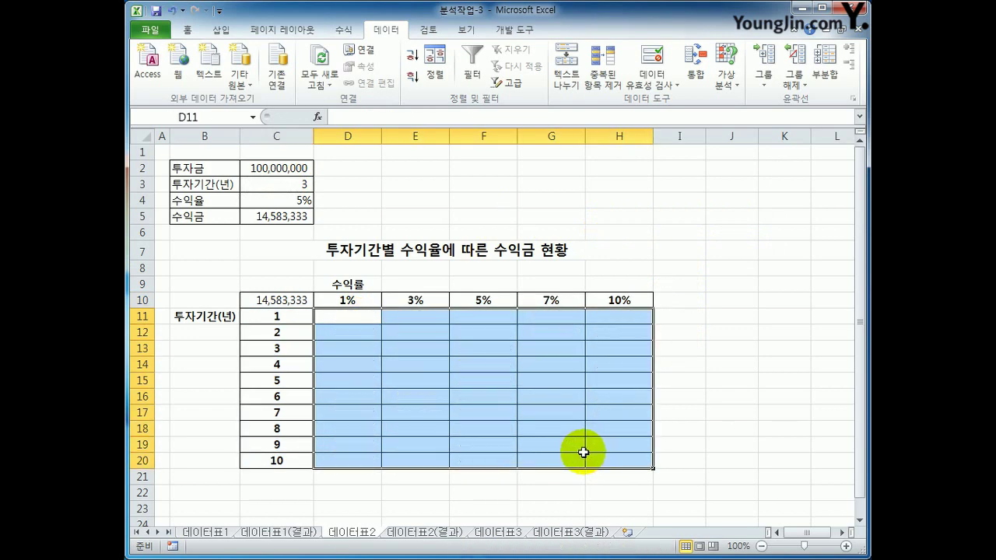
click(282, 301)
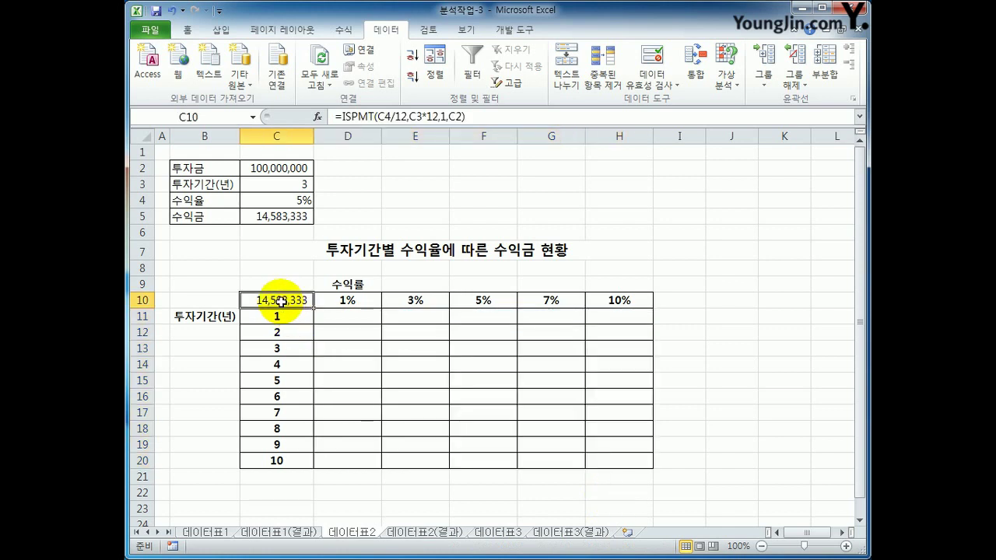
key(Delete)
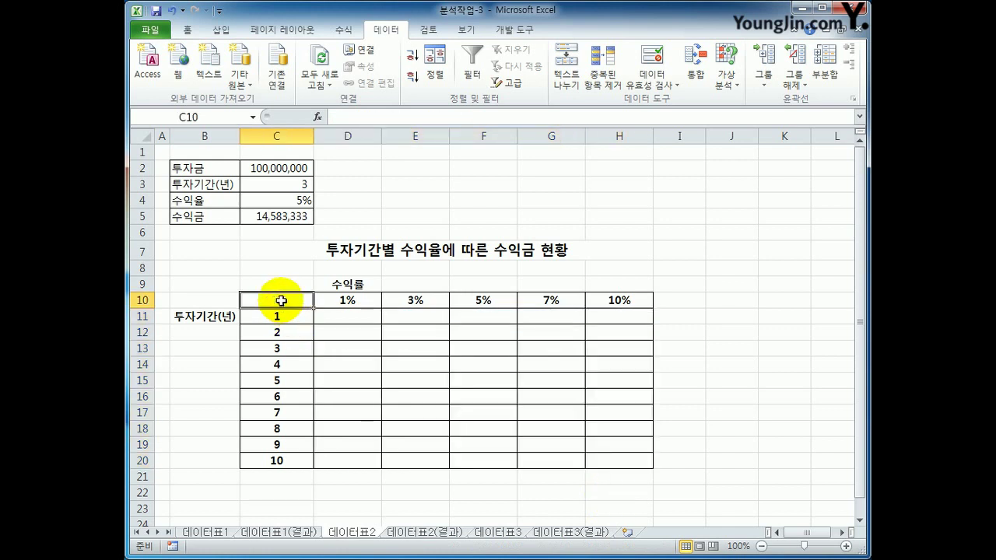
Step: Paste the formula text =ISPMT(C4/12,C3*12,1,C2) from C5 into corner cell C10 and clear it again
click(276, 217)
drag(334, 116, 506, 116)
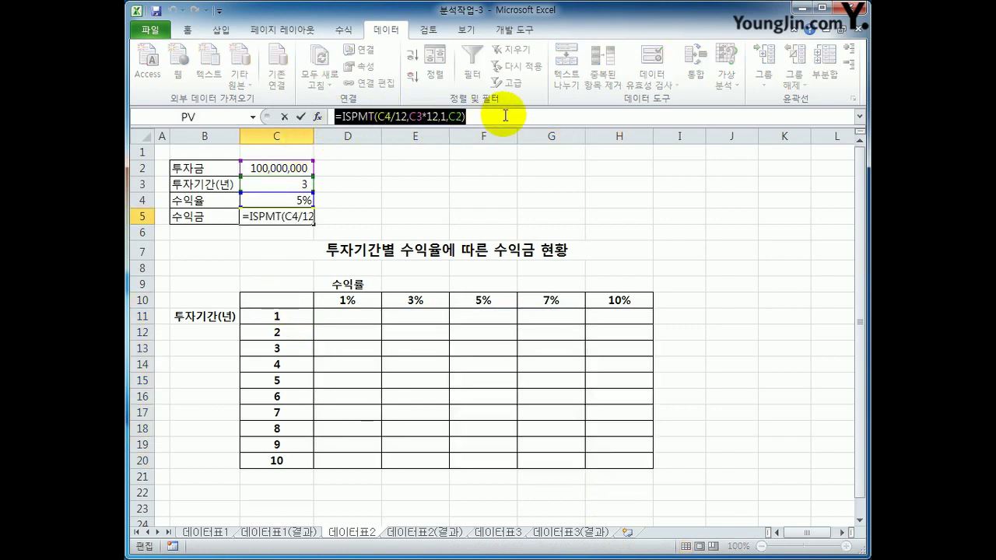
key(ctrl+c)
key(Escape)
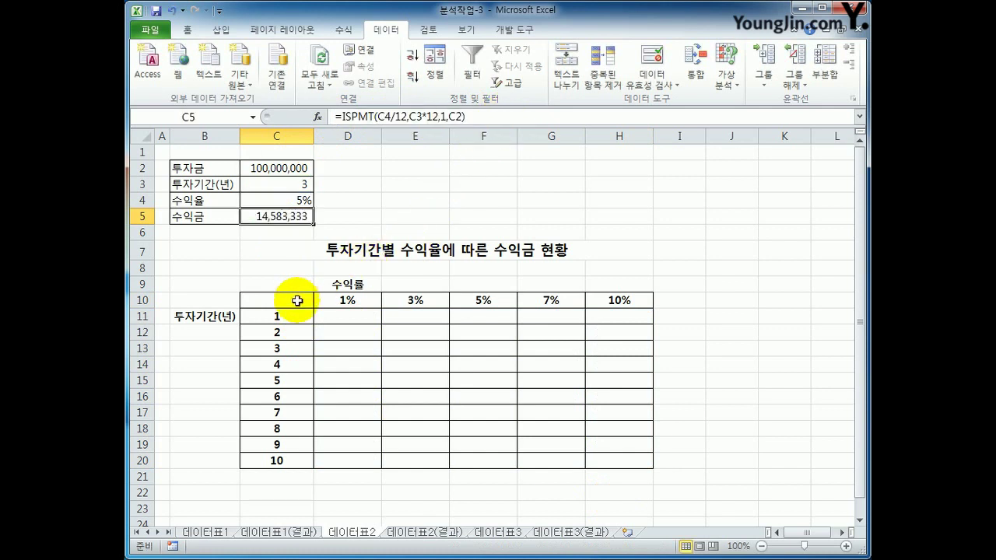
click(296, 302)
key(ctrl+v)
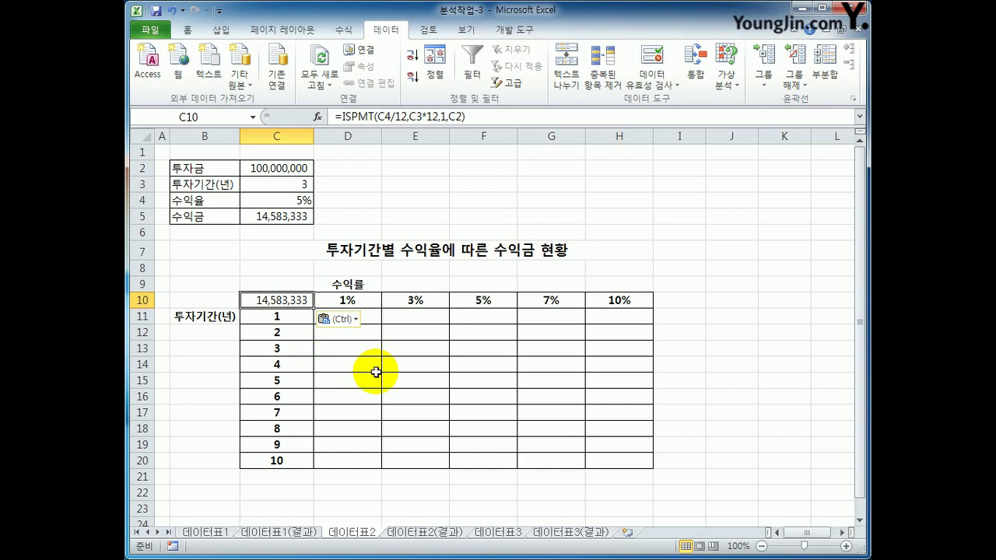
key(Delete)
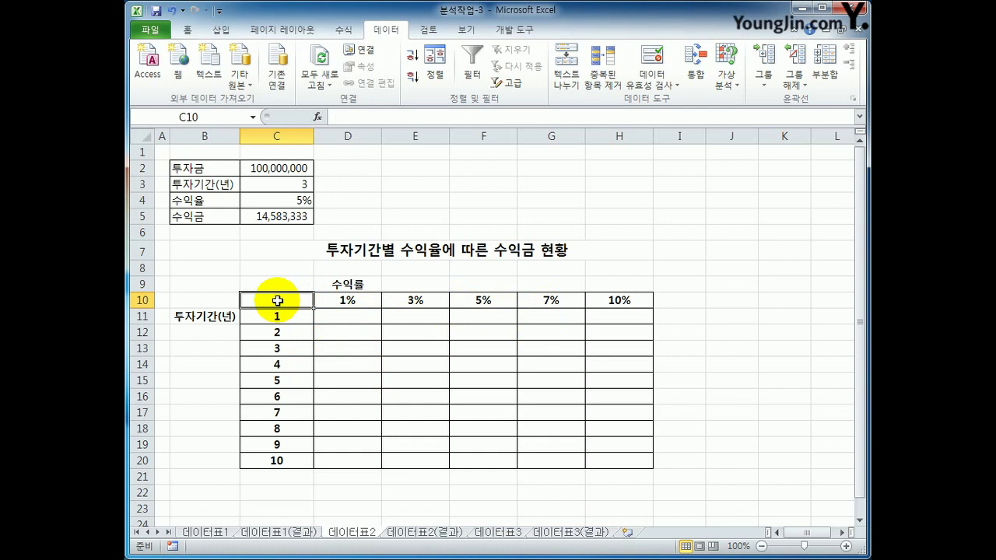
Step: Link the table's corner cell C10 to the 수익금 result with the formula =C5
text(=)
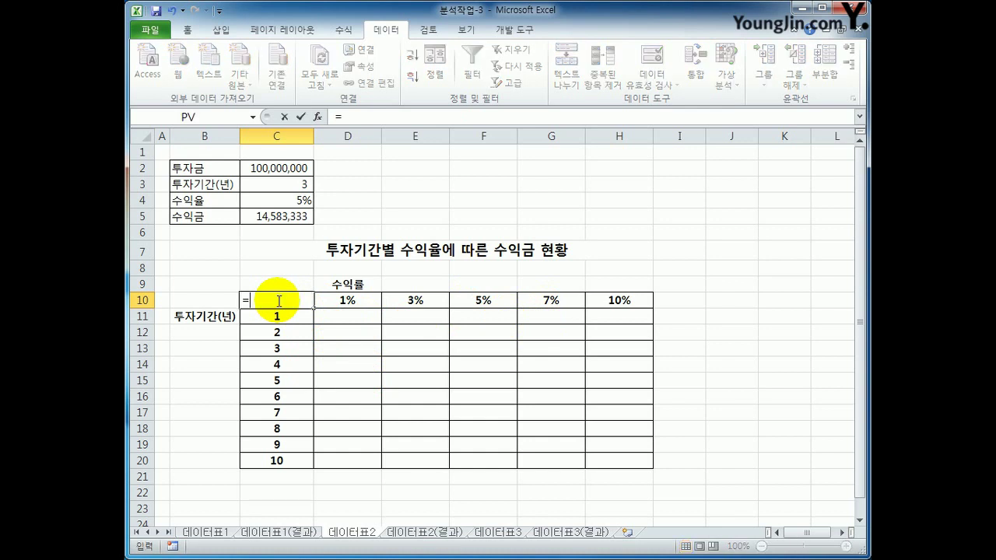
click(277, 217)
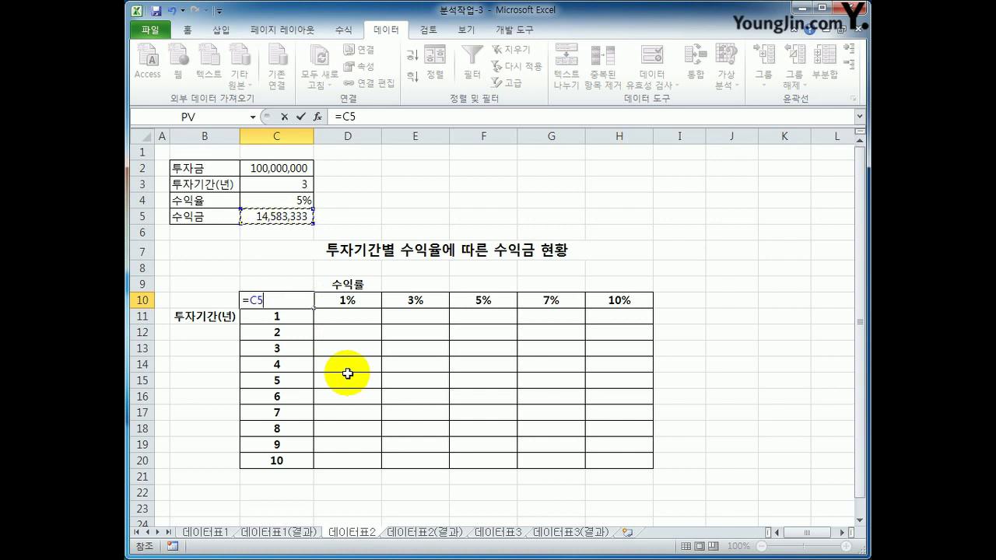
key(Return)
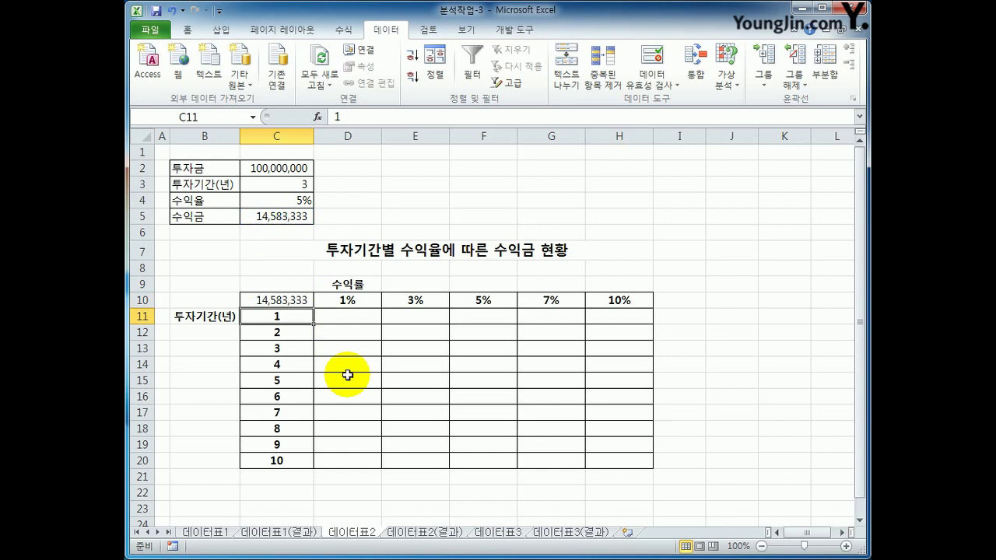
Step: Create a data table over C10:H20 with 수익율 cell C4 as row input and 투자기간 cell C3 as column input
click(296, 303)
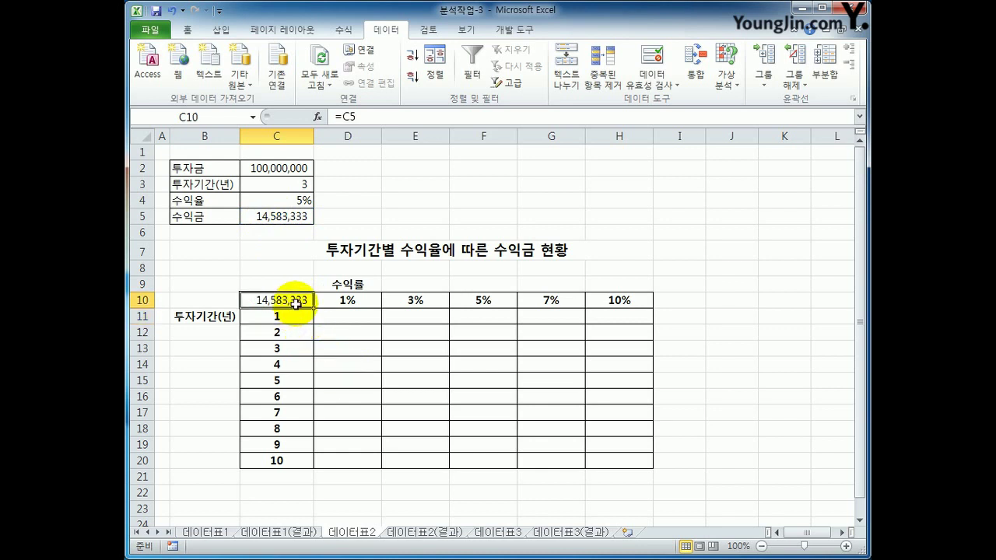
drag(296, 303, 615, 463)
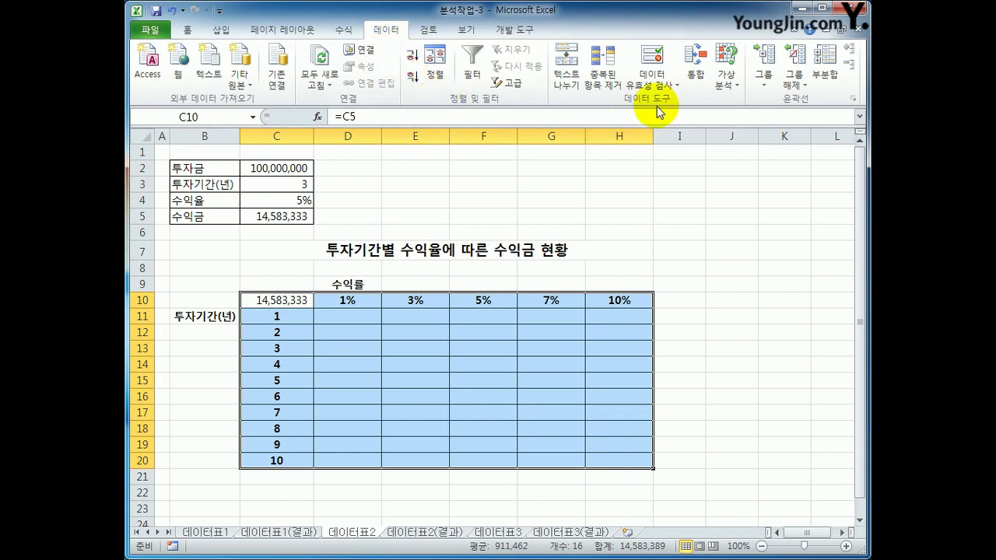
click(743, 84)
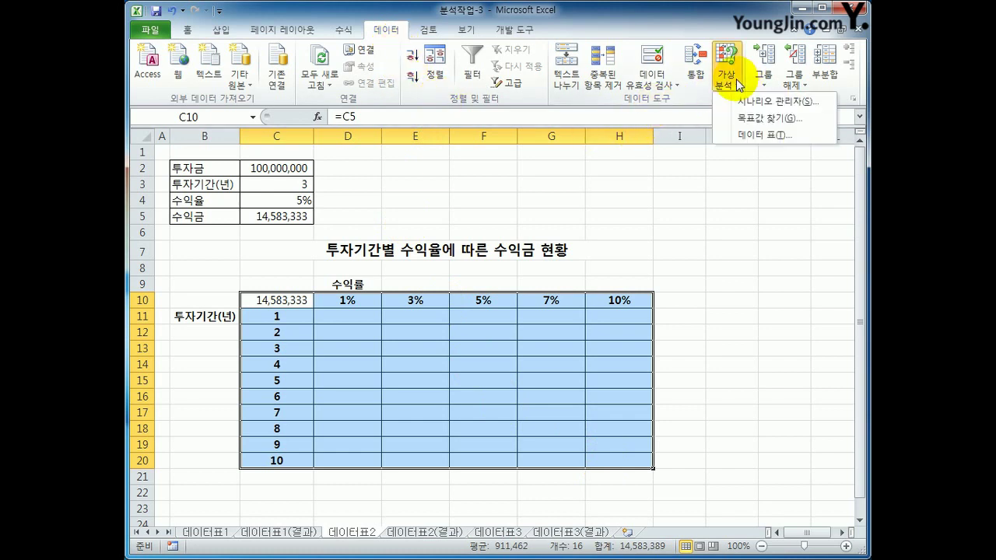
click(748, 134)
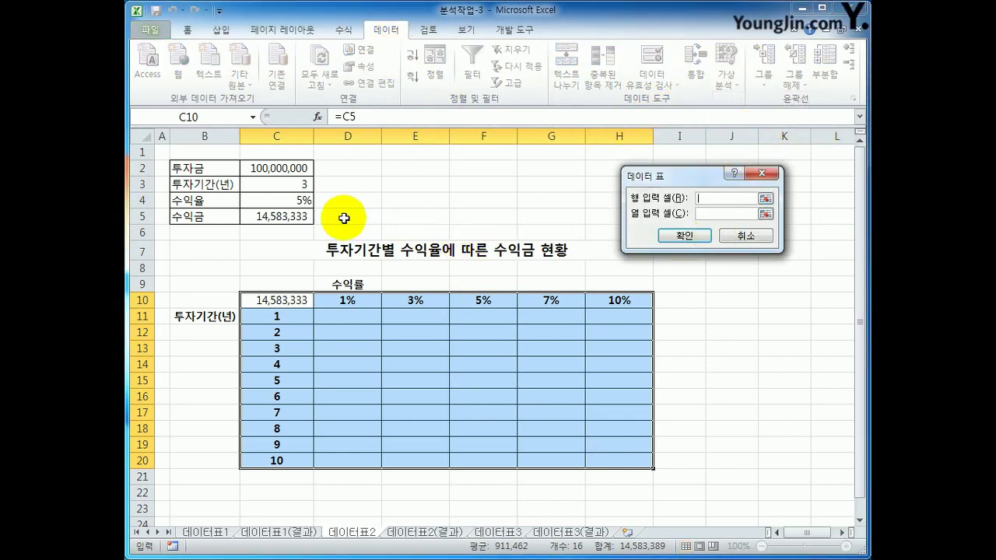
click(265, 200)
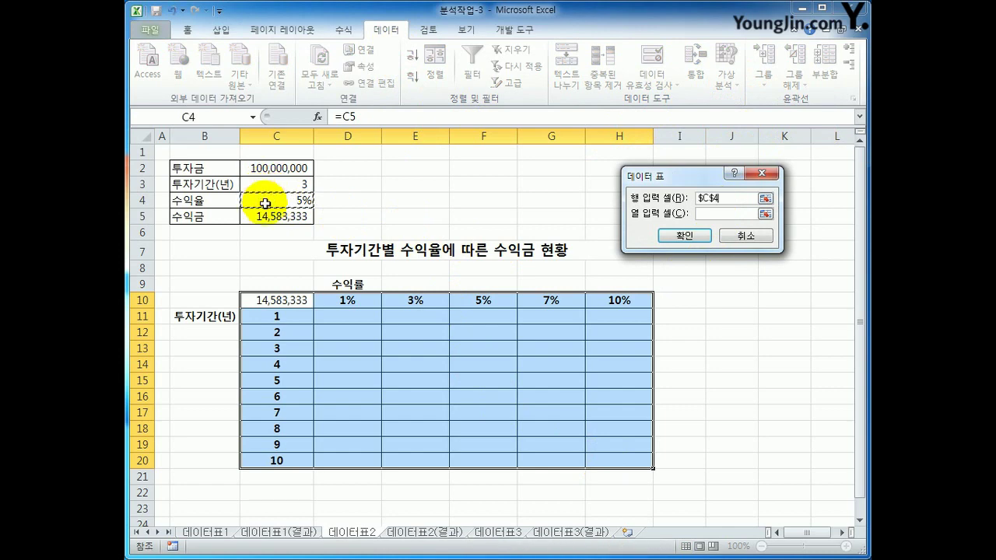
click(706, 213)
click(310, 185)
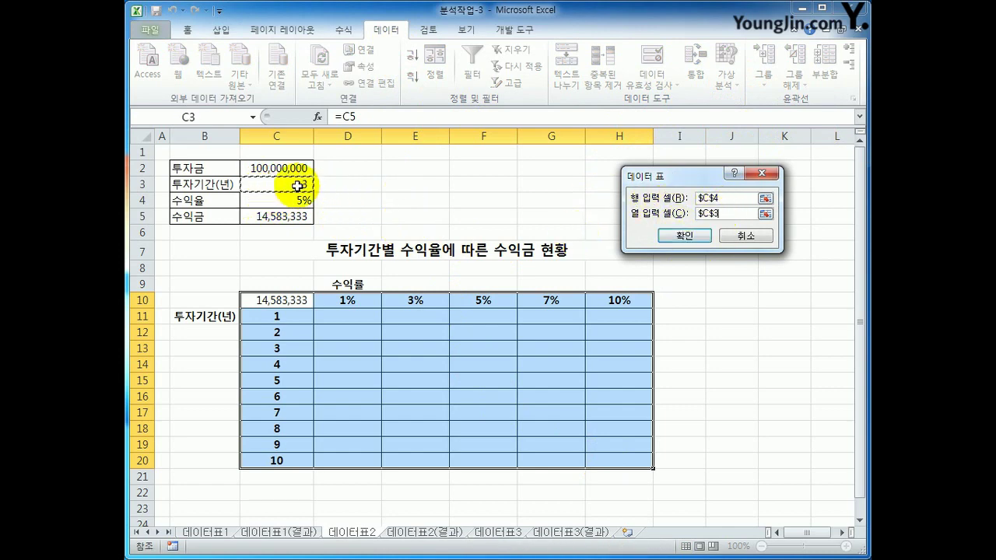
click(677, 236)
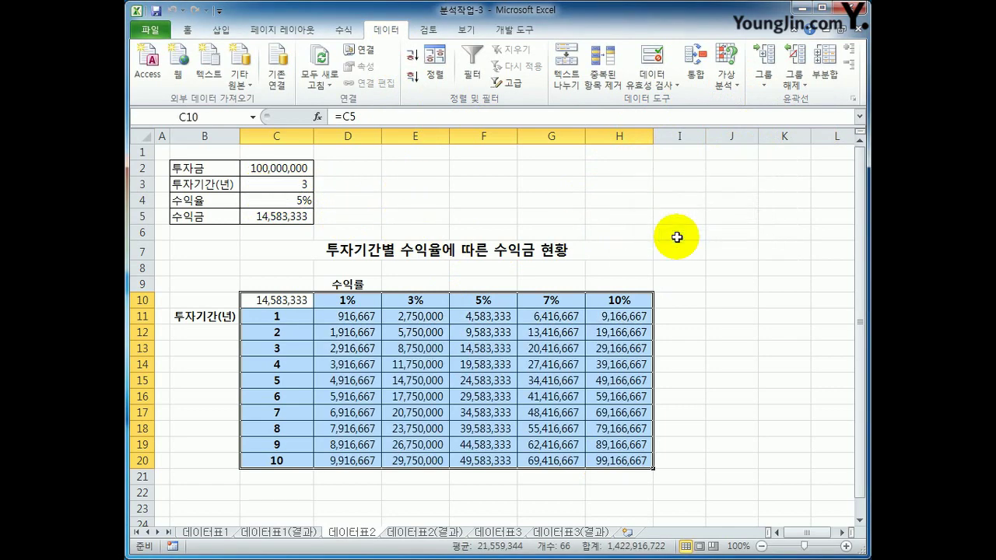
click(639, 460)
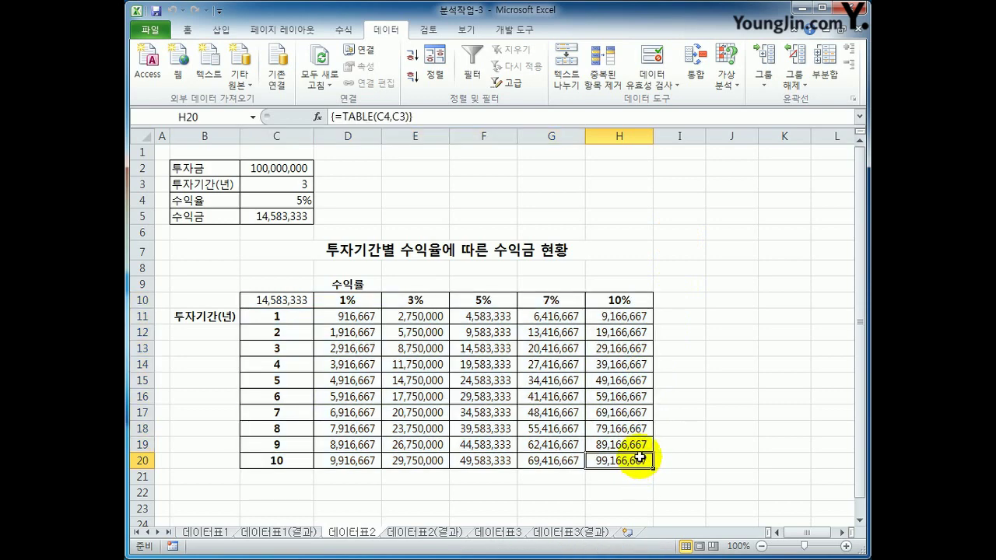
Step: Examine the 데이터표3(결과) sheet's loan inputs, the 상환금액(월) formula in C6 and the 이자율 values in F6:F12
click(562, 532)
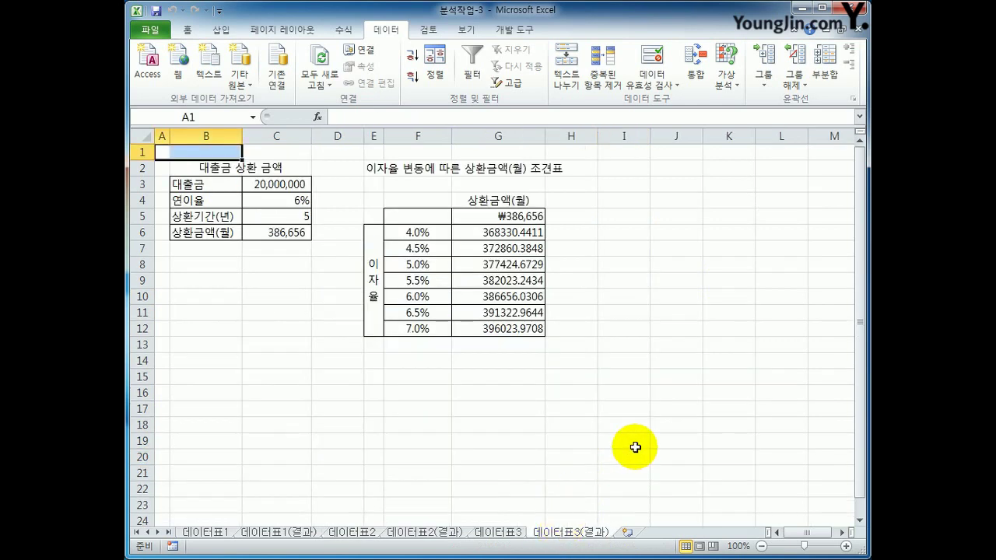
click(300, 187)
click(301, 197)
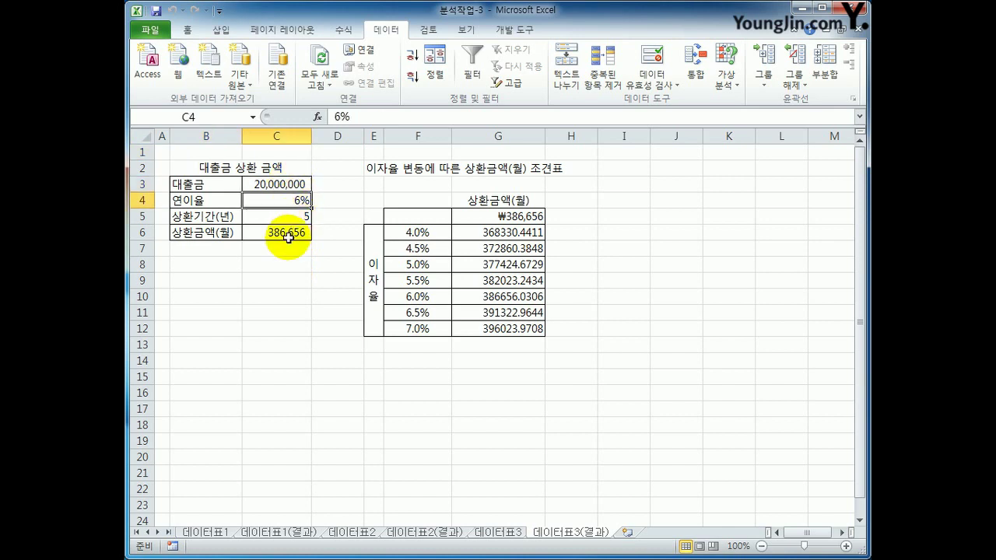
click(291, 217)
click(292, 231)
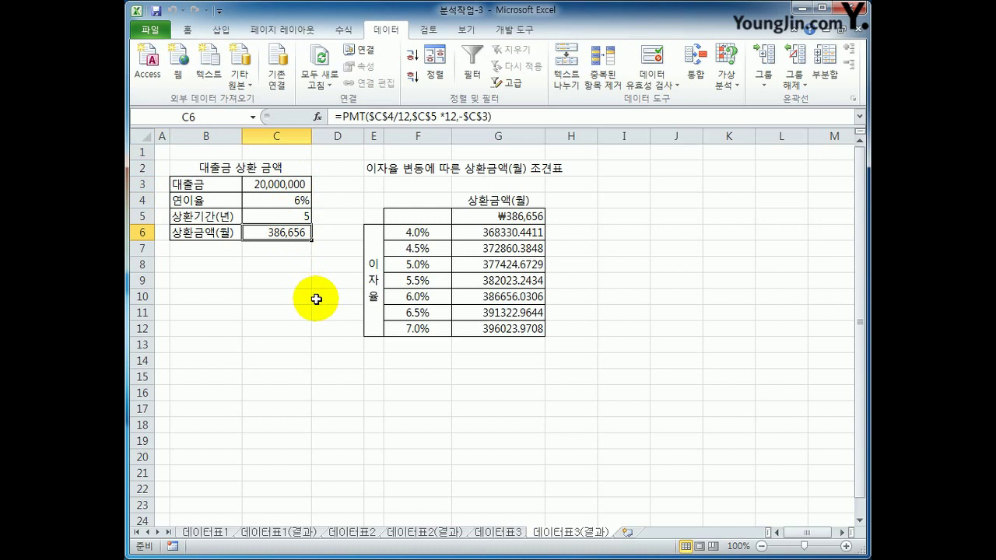
click(311, 199)
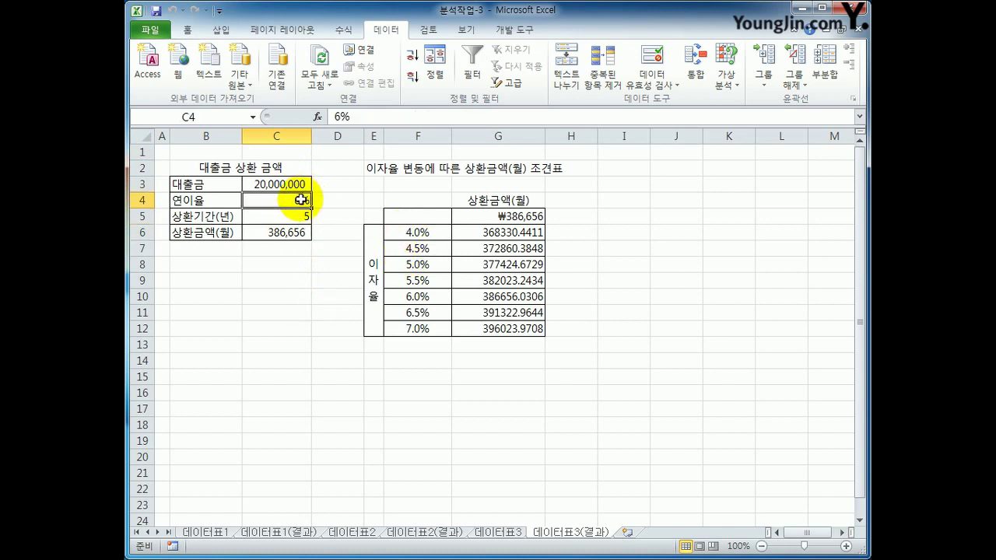
click(419, 231)
click(412, 328)
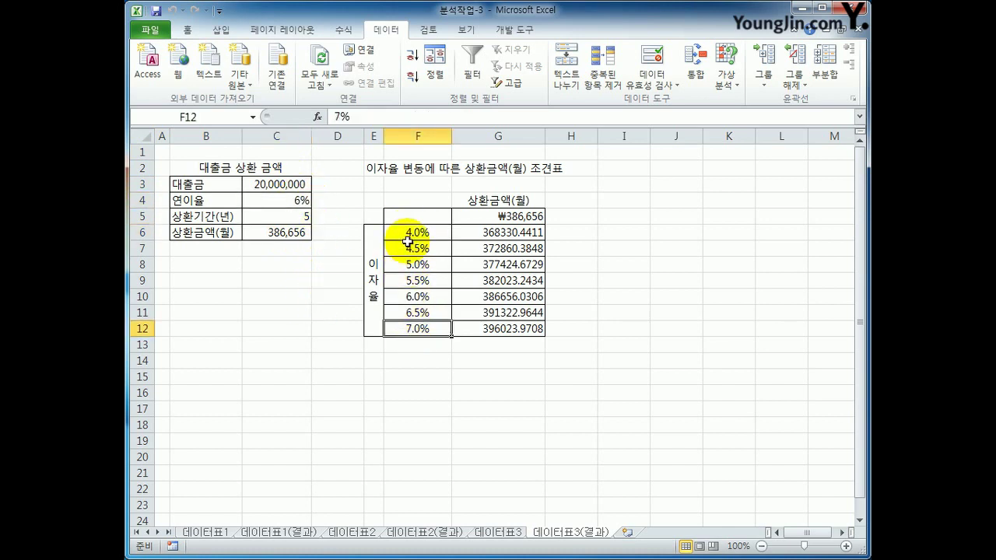
drag(411, 231, 426, 334)
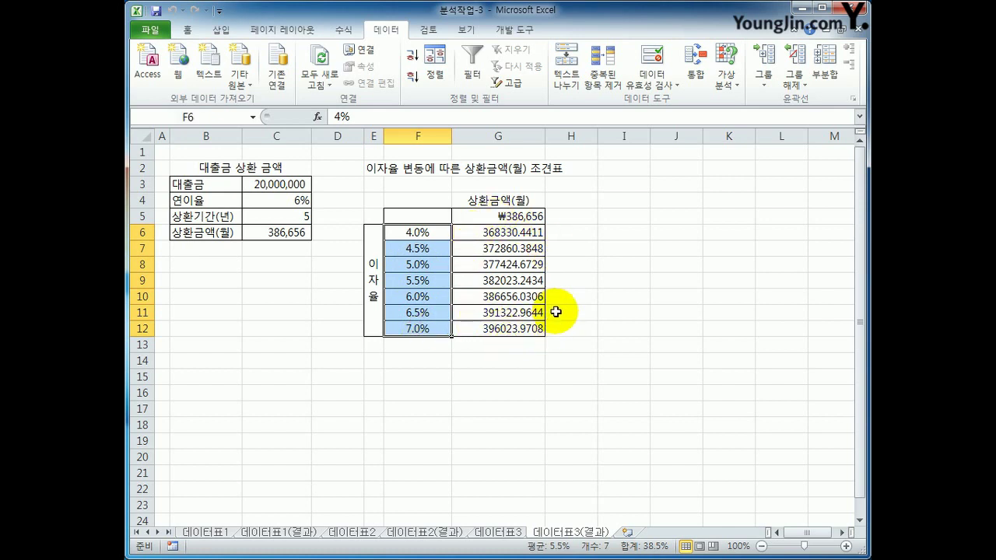
Step: Compare the row and column variables on 데이터표2(결과) with the single-variable layout and G5 formula on 데이터표3(결과)
click(436, 533)
drag(340, 298, 601, 302)
drag(278, 319, 298, 464)
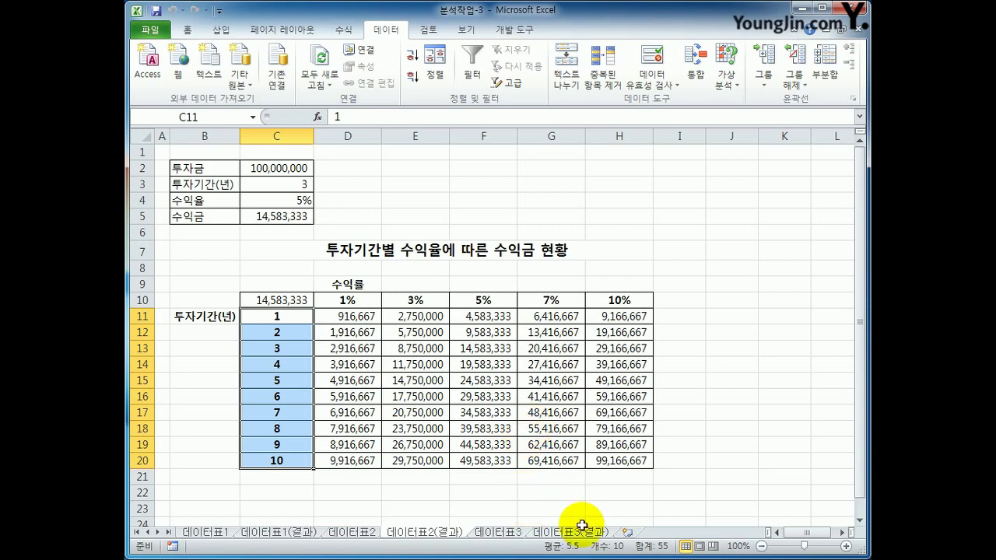
click(583, 529)
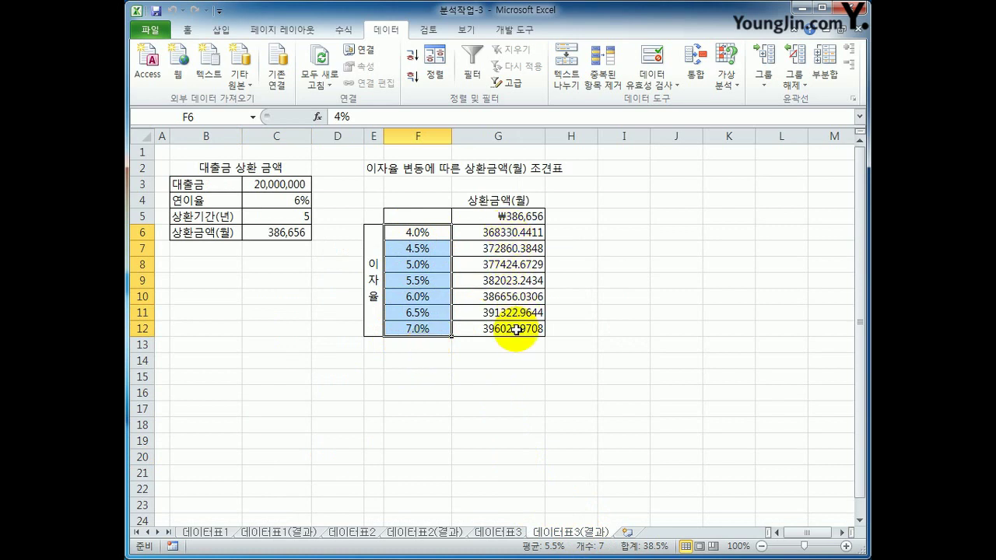
click(511, 217)
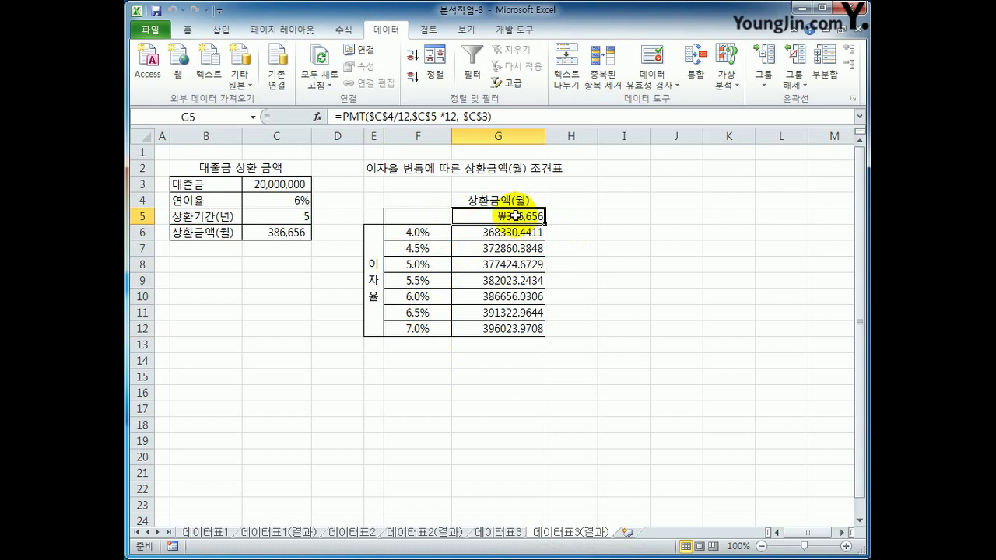
Step: On the 데이터표3 sheet, copy the formula text =PMT($C$4/12,$C$5 *12,-$C$3) from C6 and paste it into G5
click(506, 532)
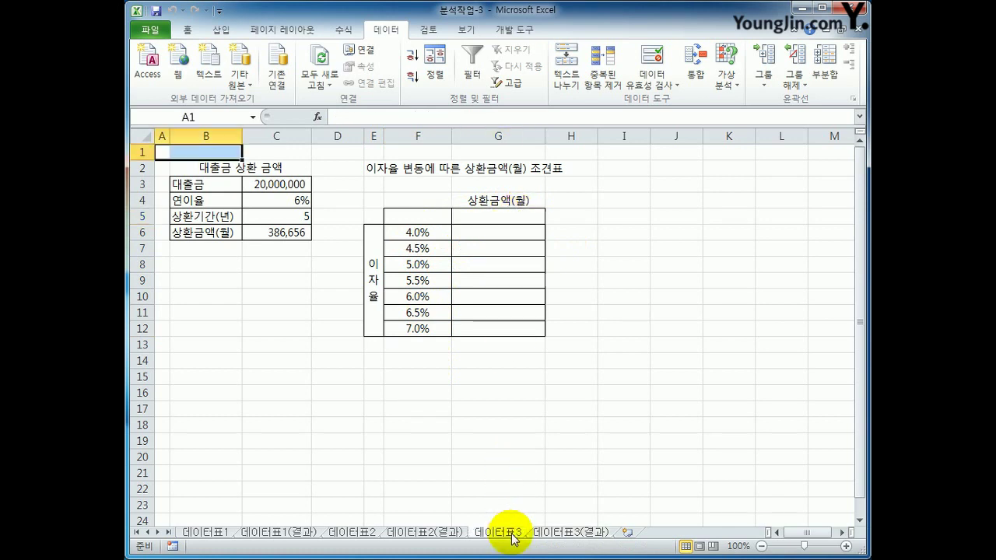
click(493, 221)
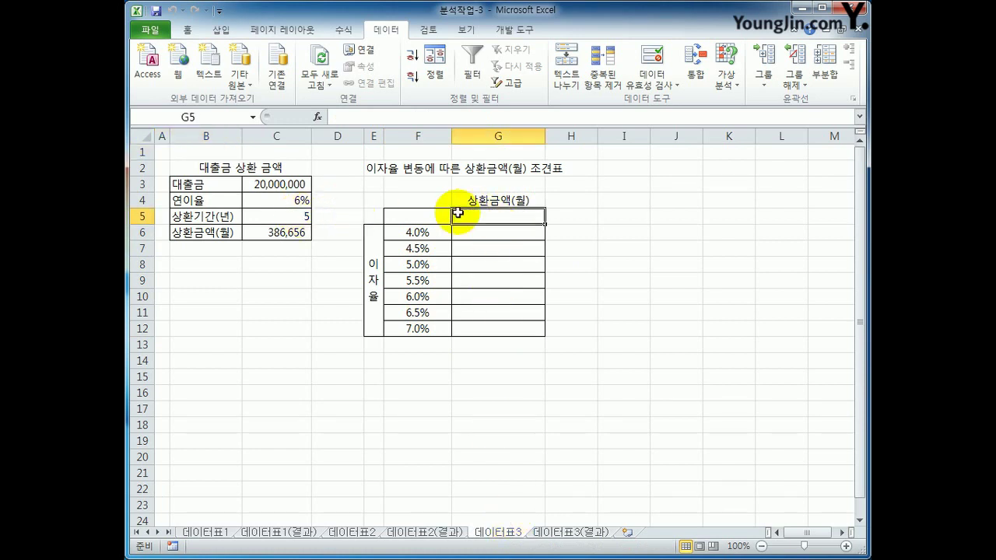
click(283, 234)
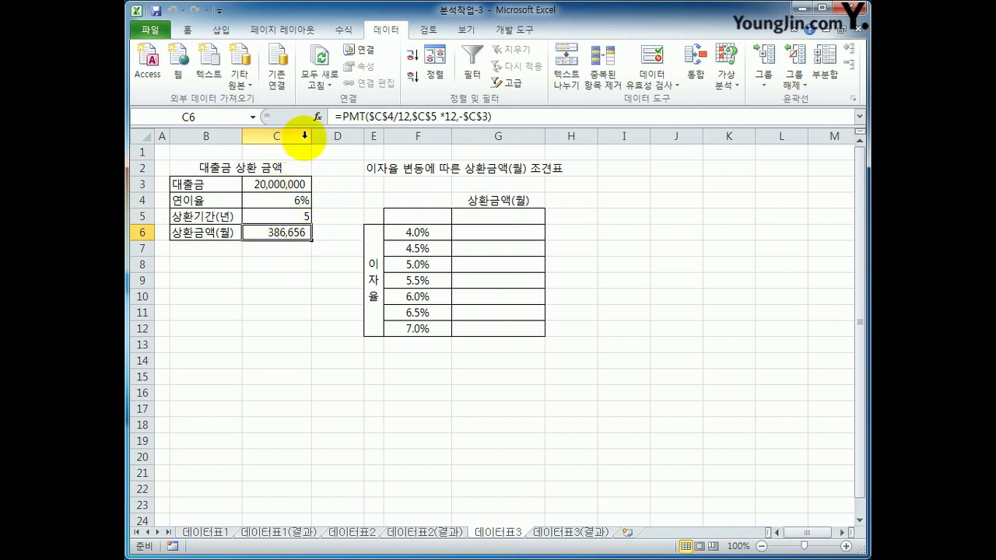
drag(333, 116, 535, 115)
key(ctrl+c)
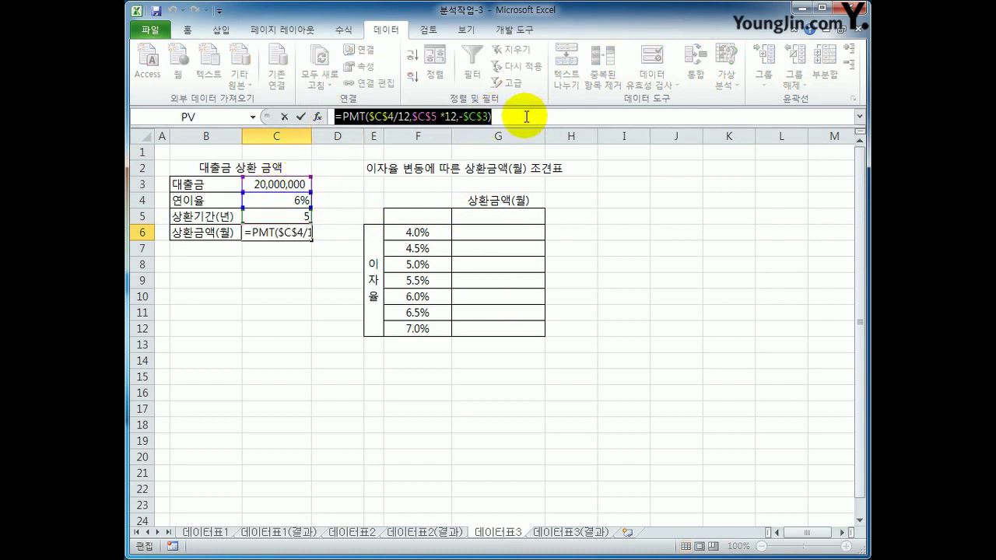
key(Escape)
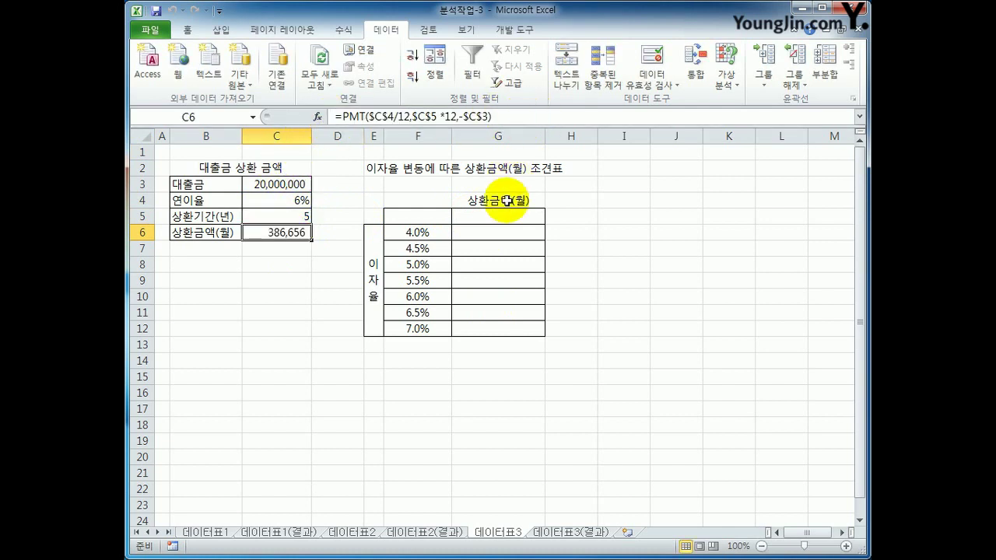
click(508, 218)
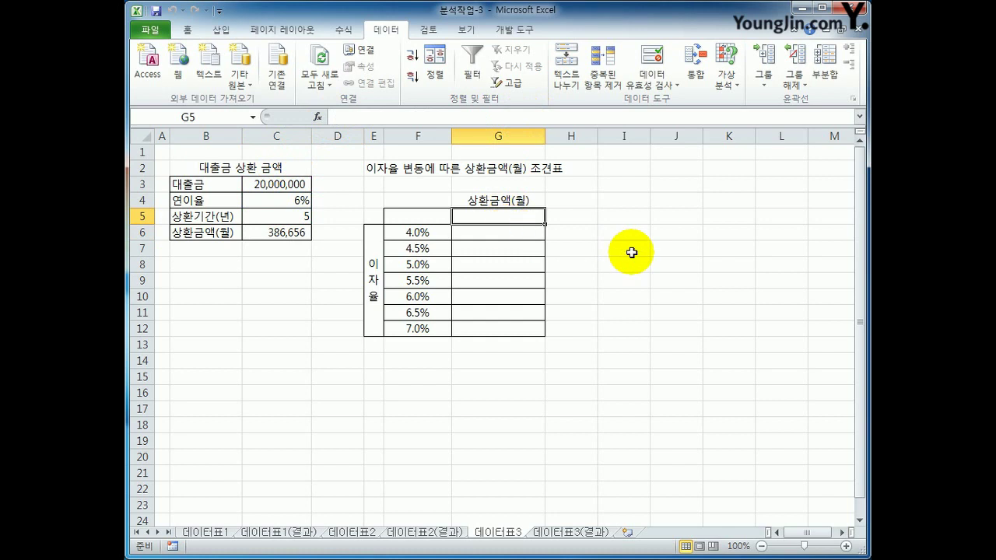
key(ctrl+v)
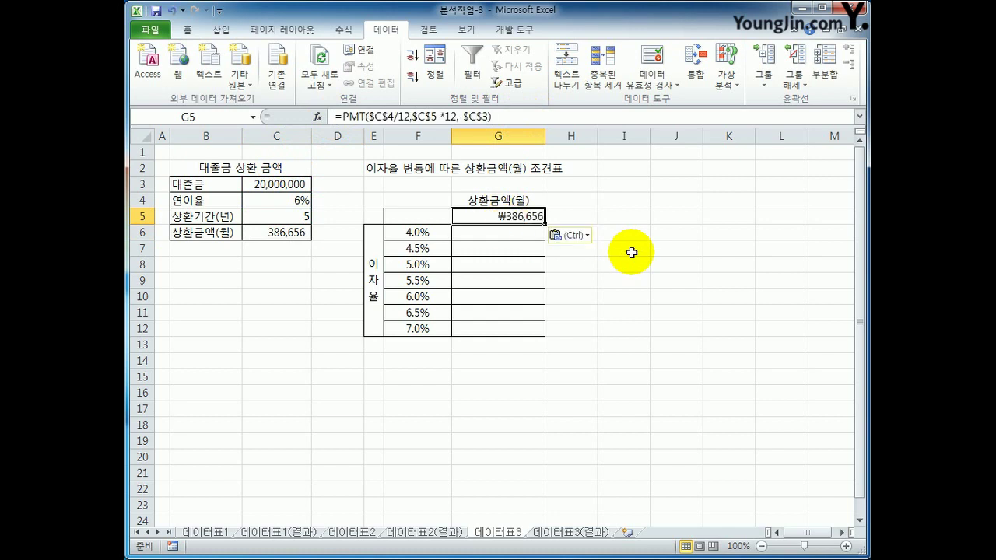
Step: Create a one-variable data table over F5:G12 with 연이율 cell C4 as the column input and no row input
drag(436, 215, 506, 327)
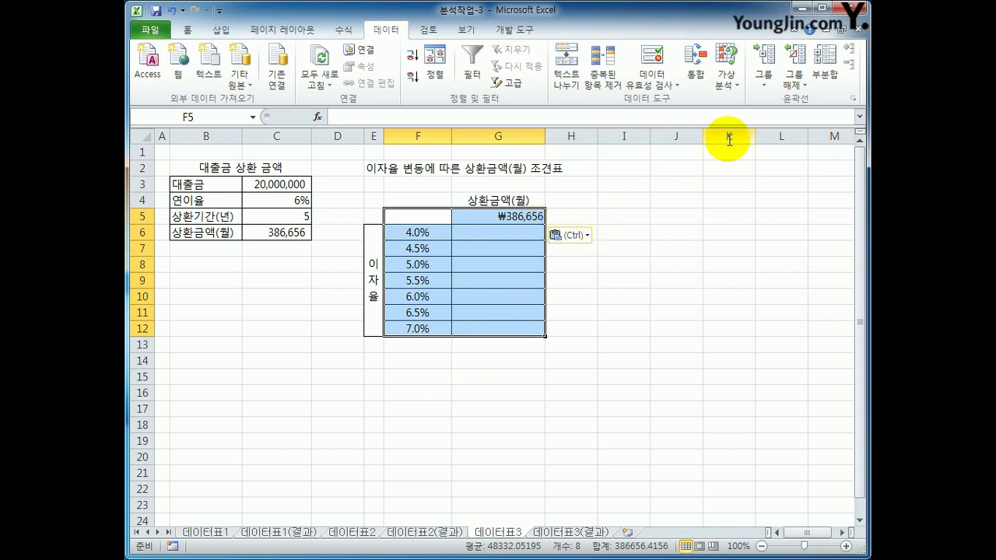
click(728, 84)
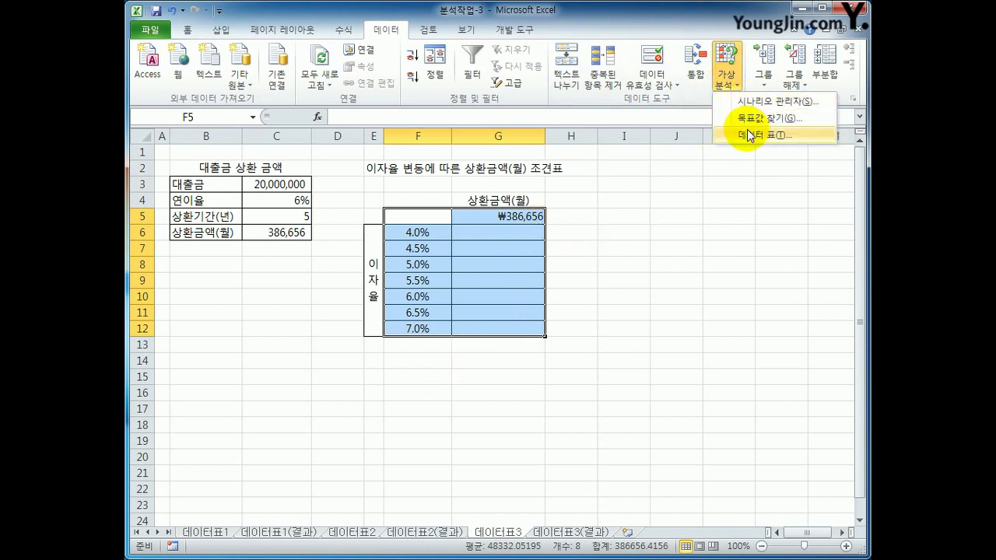
click(749, 131)
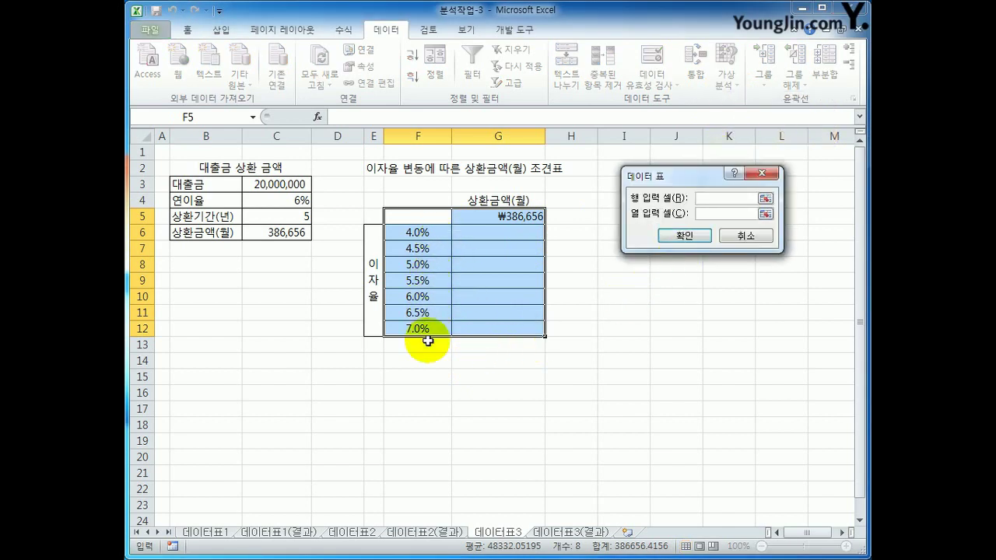
click(720, 215)
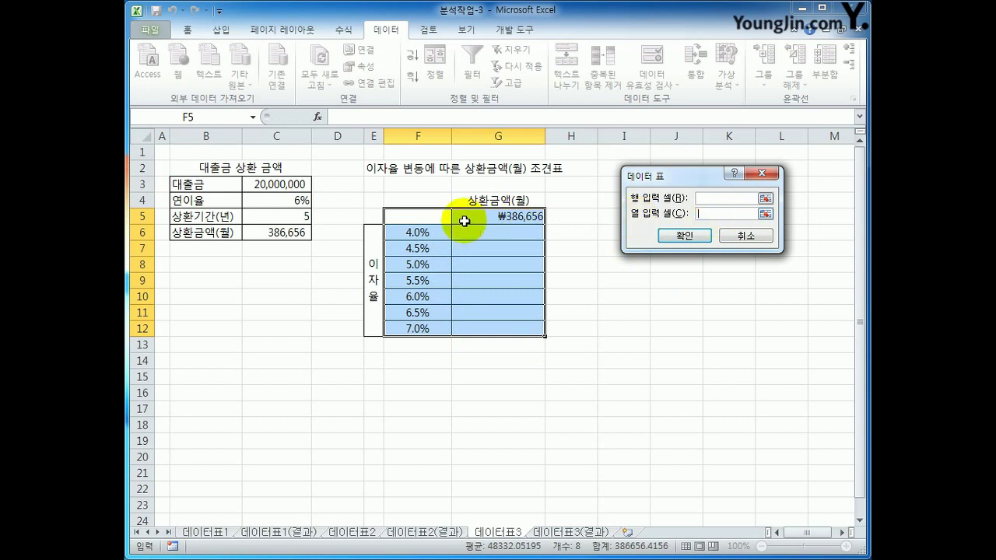
click(292, 200)
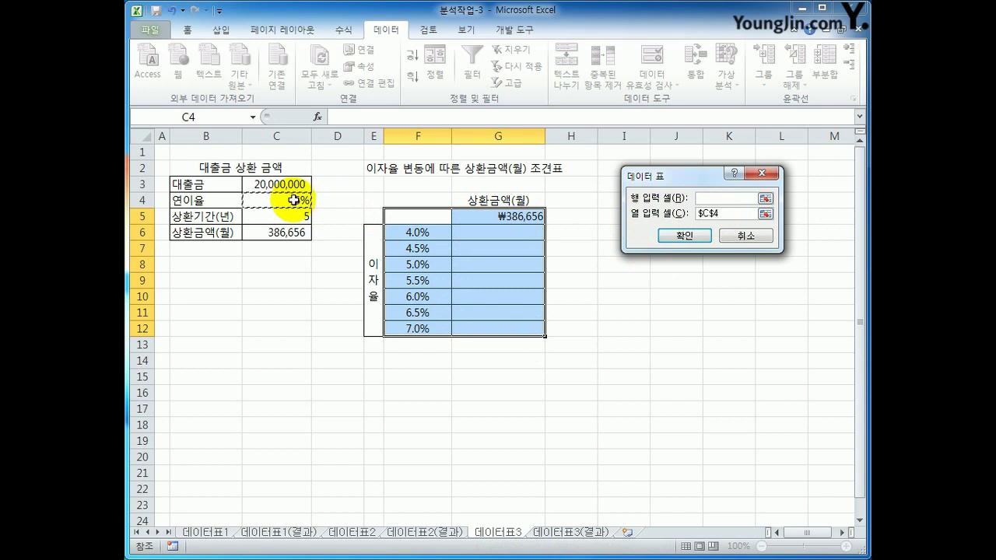
click(684, 236)
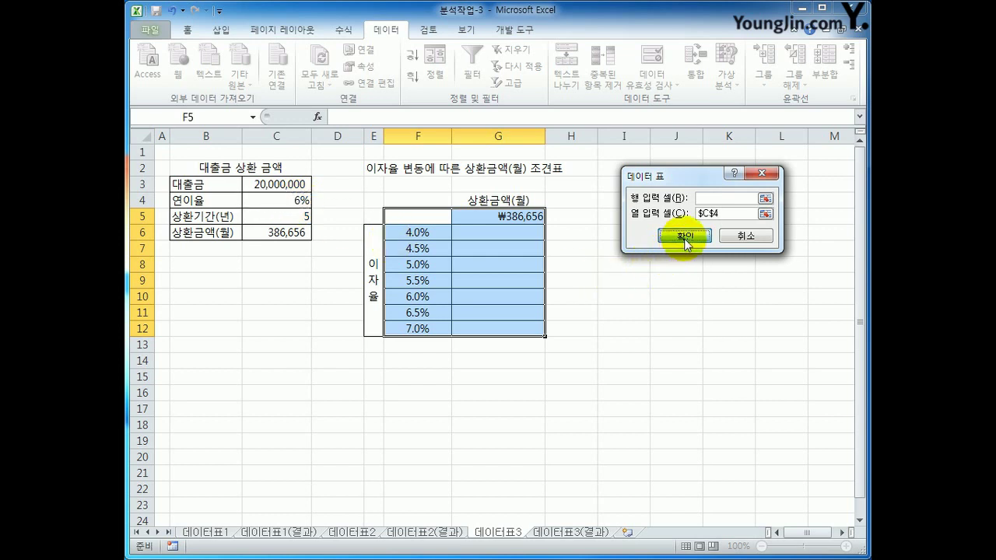
click(506, 328)
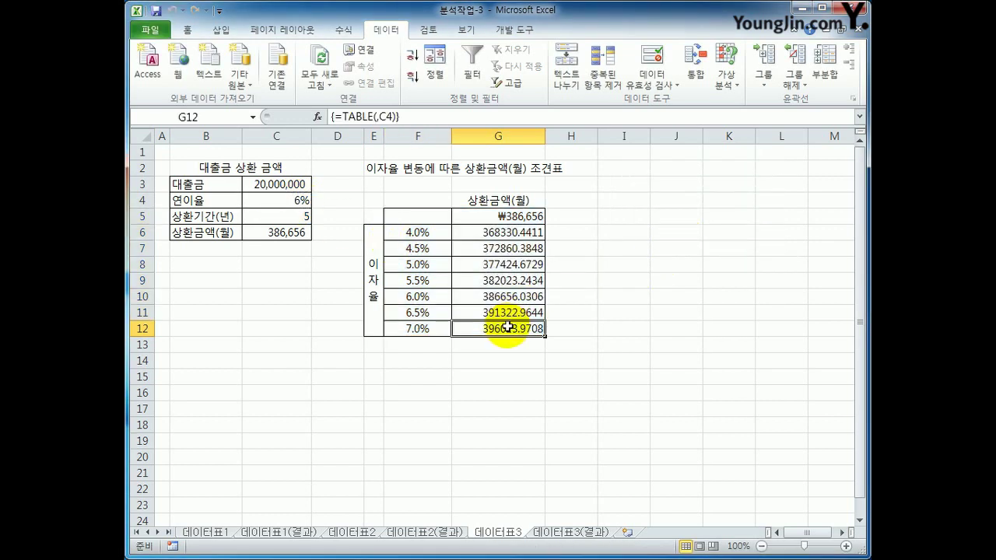